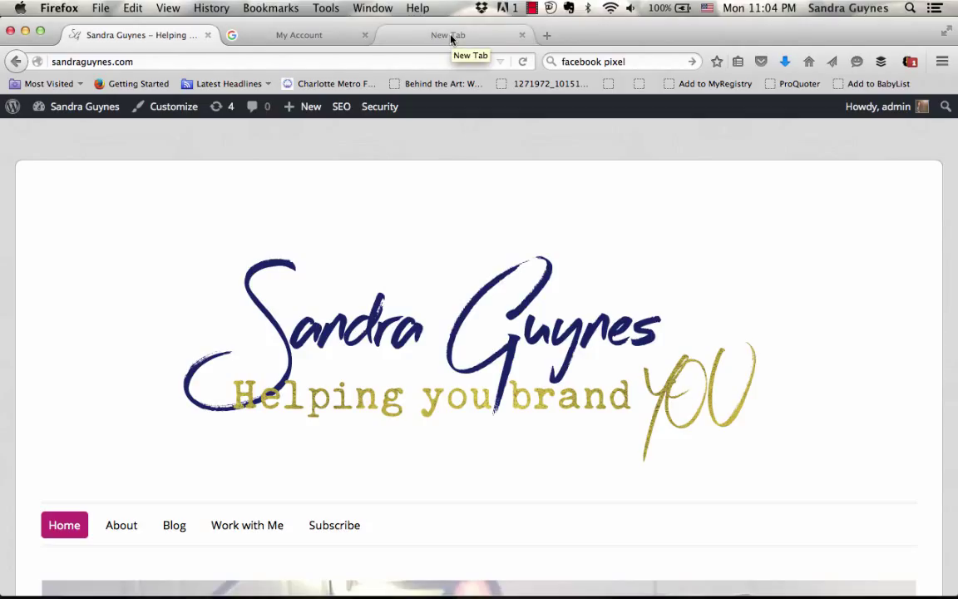
# Step: After checking the signed-in account tab, load google.com/alerts in the new tab to list the three existing alerts
pyautogui.click(451, 39)
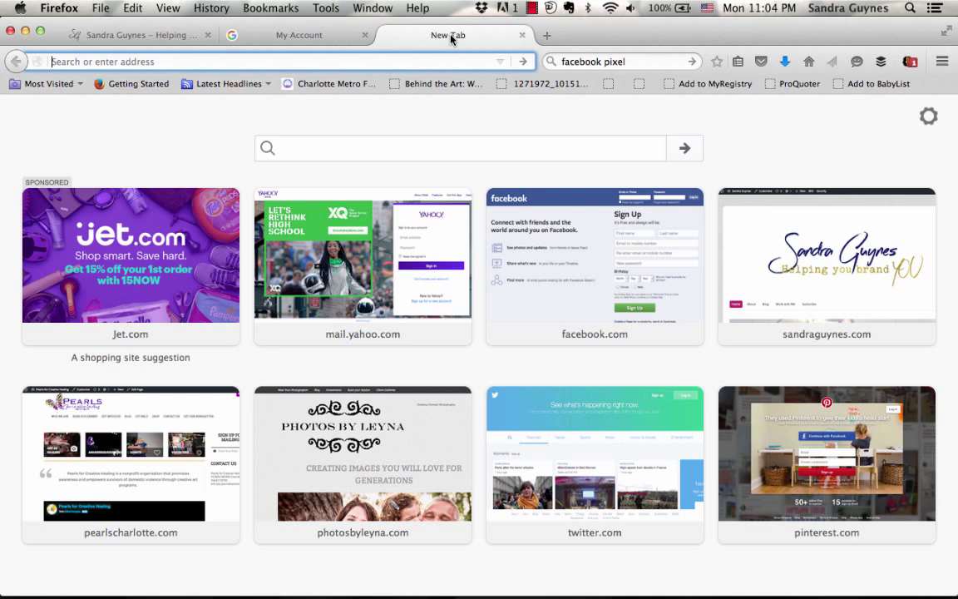
pyautogui.click(323, 37)
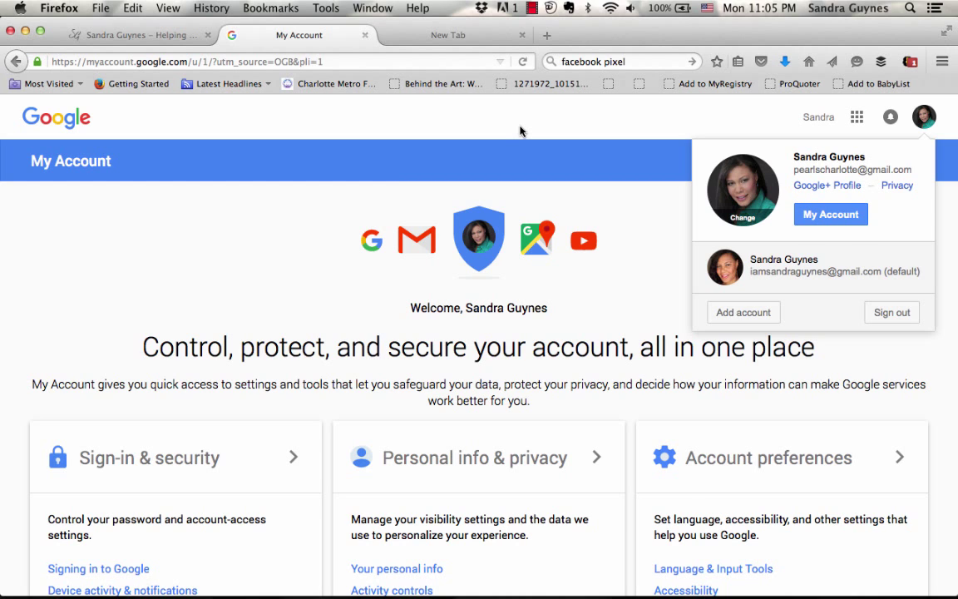
pyautogui.click(381, 34)
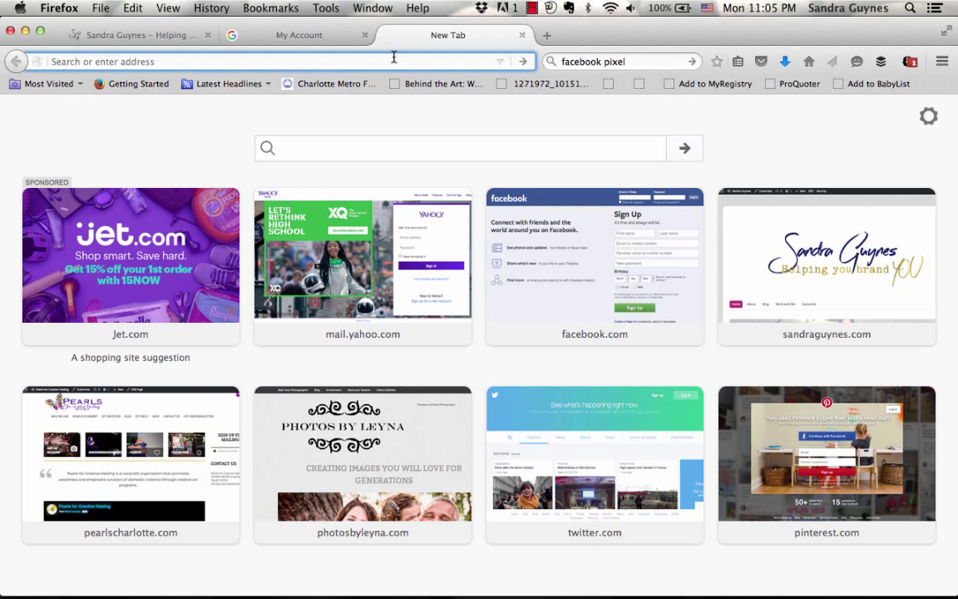
pyautogui.write('gool')
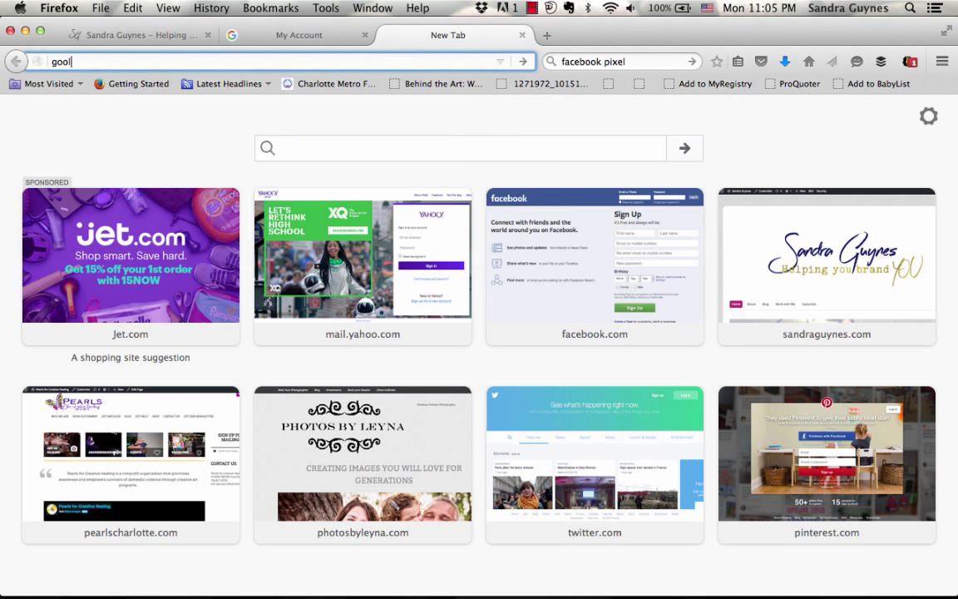
pyautogui.press('BackSpace')
pyautogui.write('gle.com/')
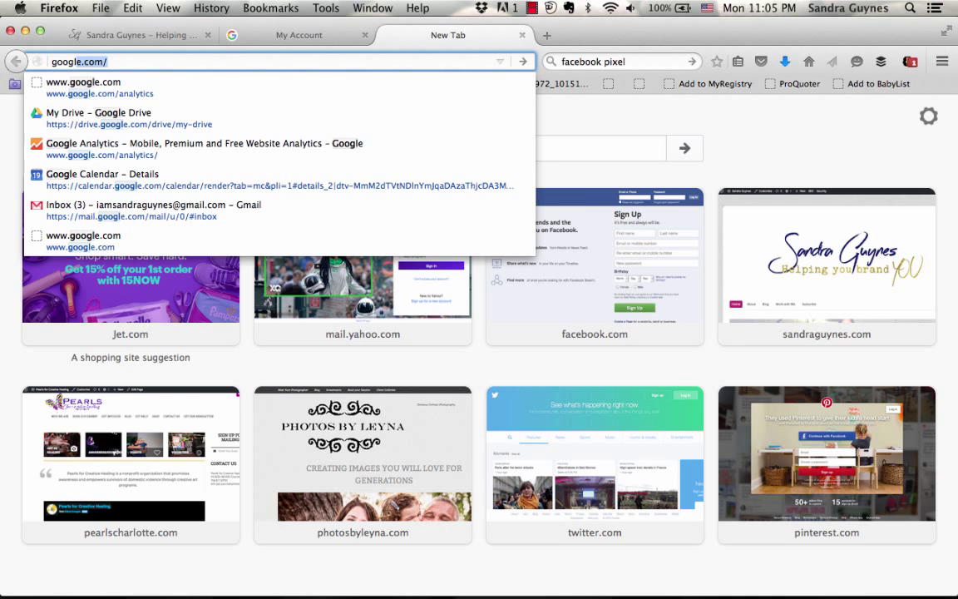
pyautogui.press('Right')
pyautogui.write('alerts')
pyautogui.press('Return')
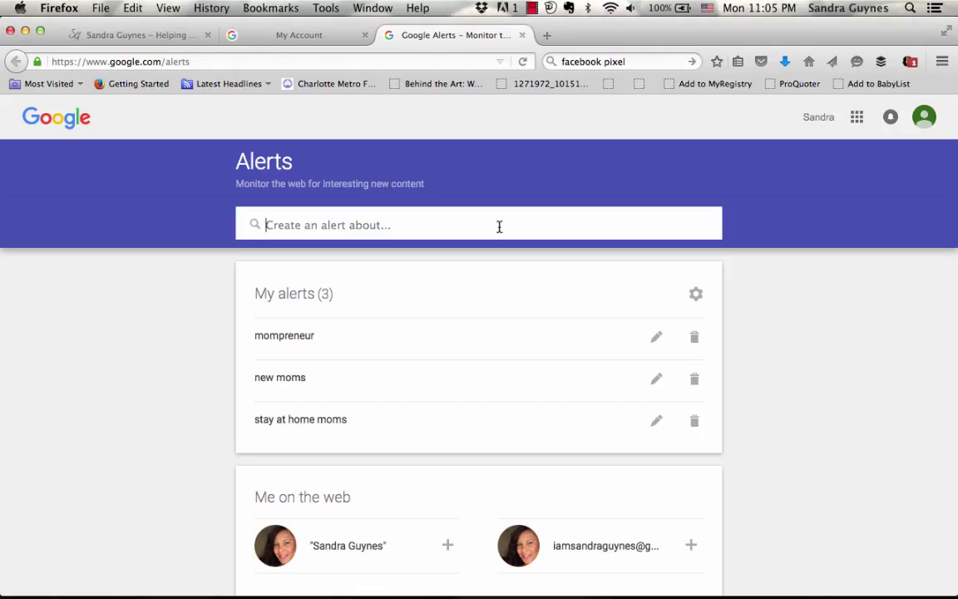
# Step: Create Google Alerts for 'domestic violence', 'stay home moms' and 'boston terriers'
pyautogui.write('domestic violence')
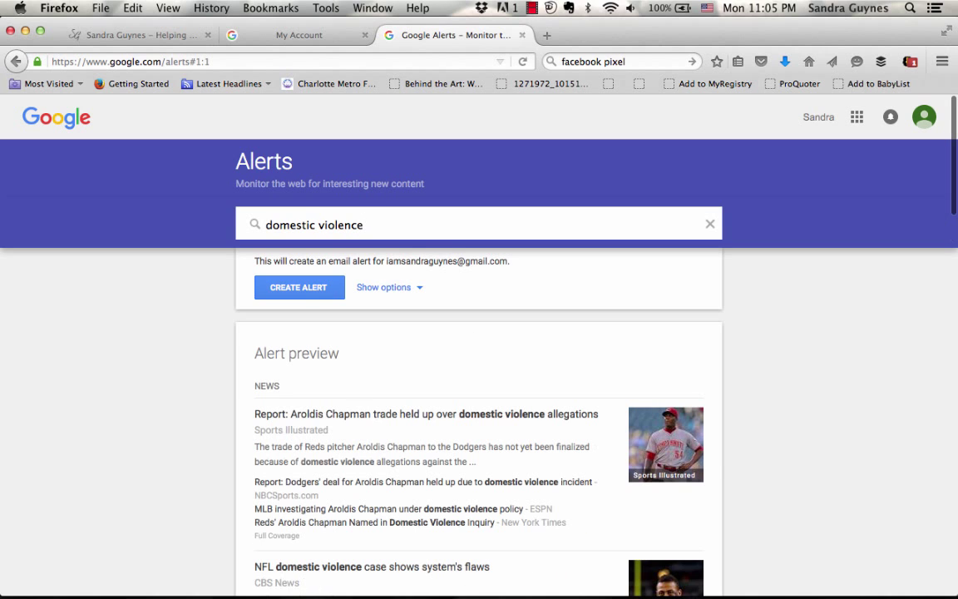
pyautogui.click(327, 289)
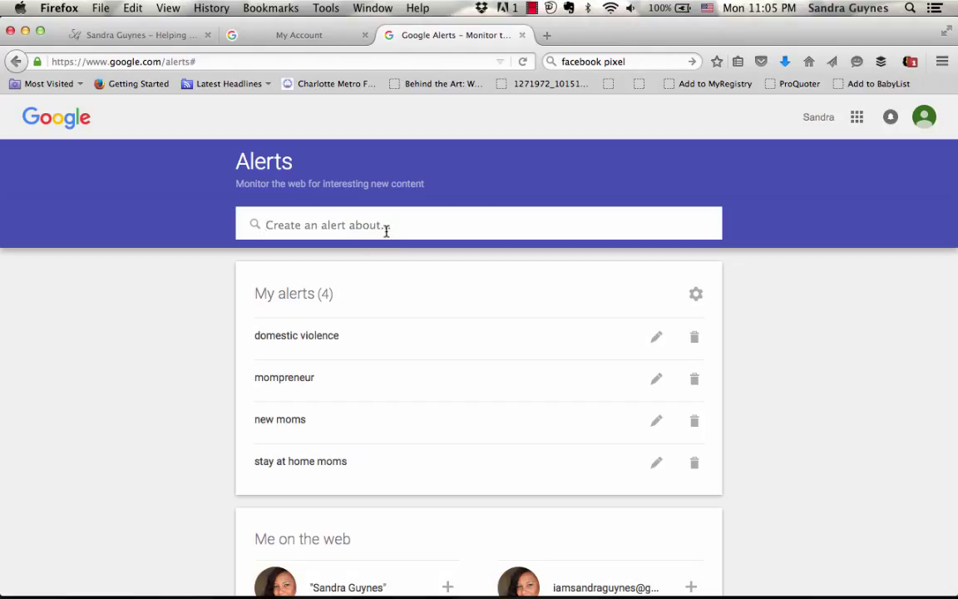
pyautogui.write('stay hom')
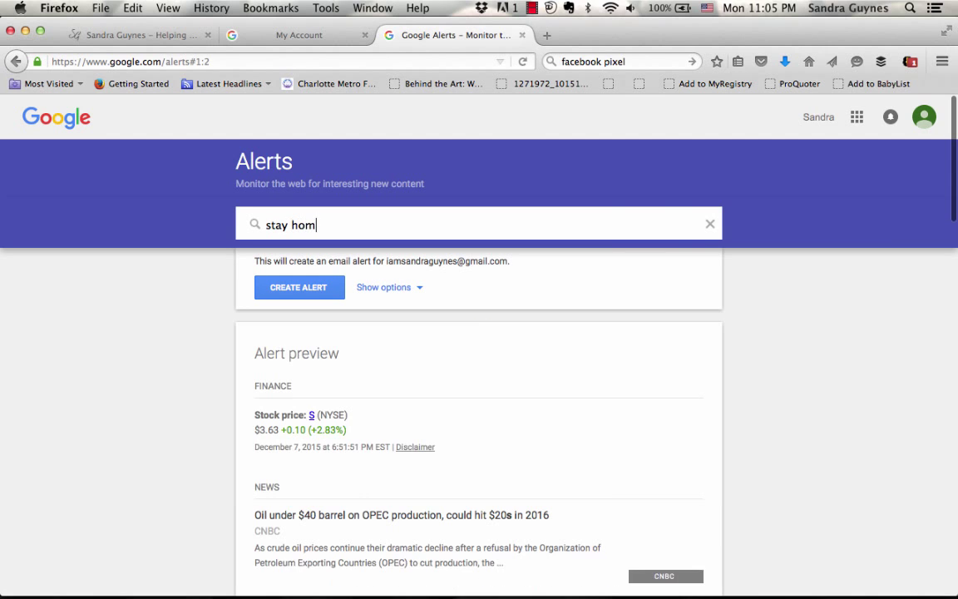
pyautogui.write('e moms')
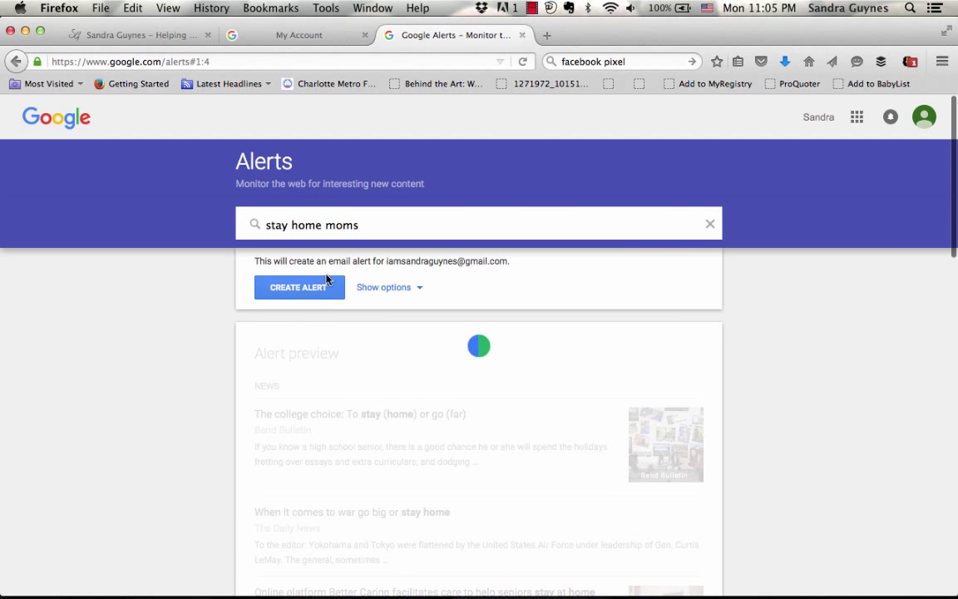
pyautogui.click(322, 284)
pyautogui.click(384, 223)
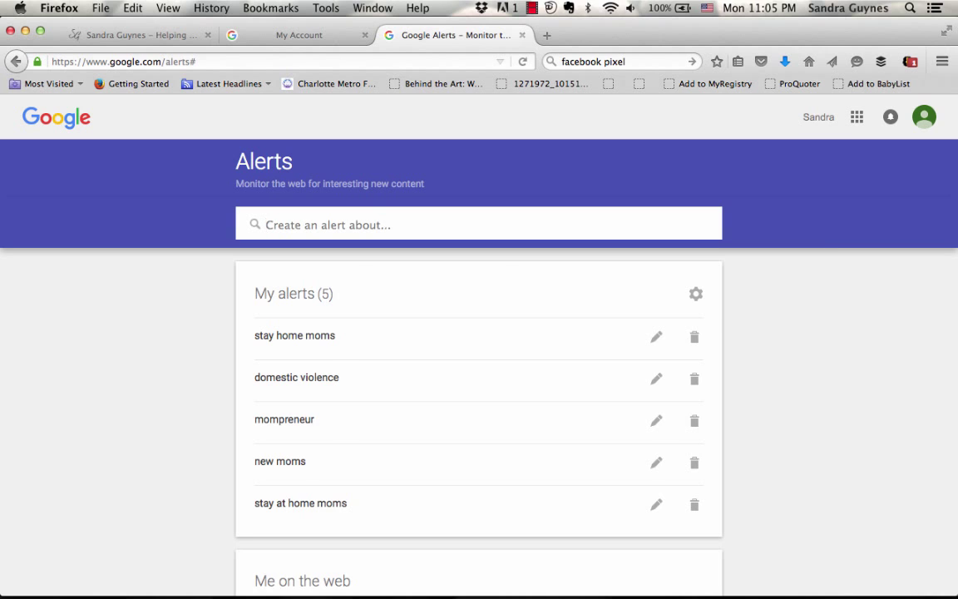
pyautogui.write('boston terriers')
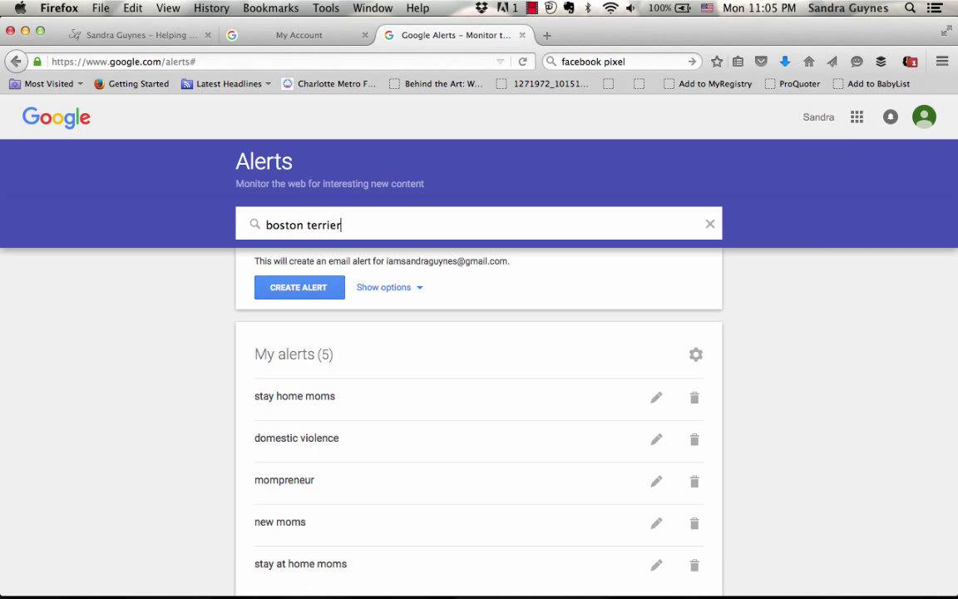
pyautogui.click(324, 284)
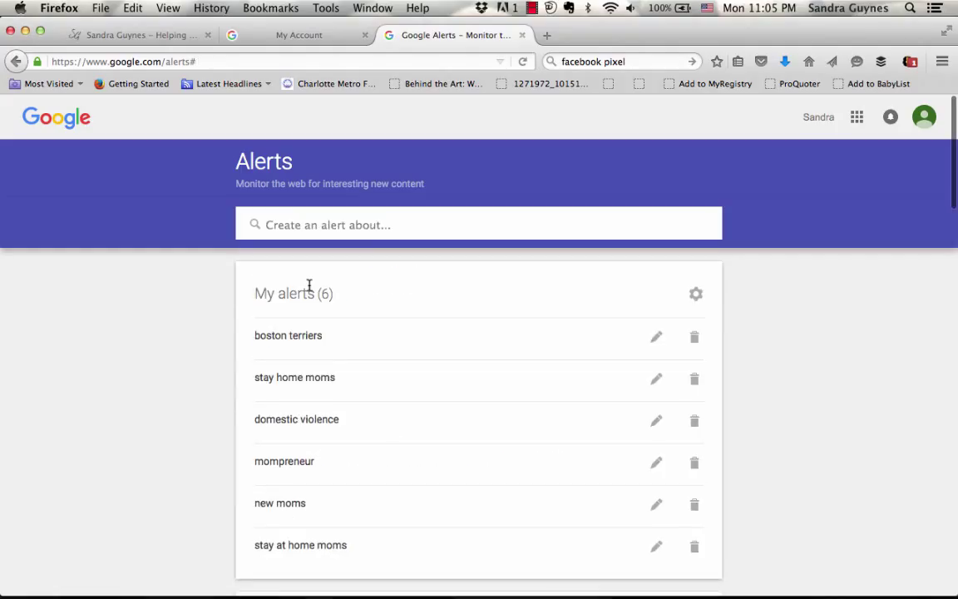
pyautogui.scroll(-1, 242, 304)
pyautogui.scroll(1, 242, 304)
pyautogui.click(327, 220)
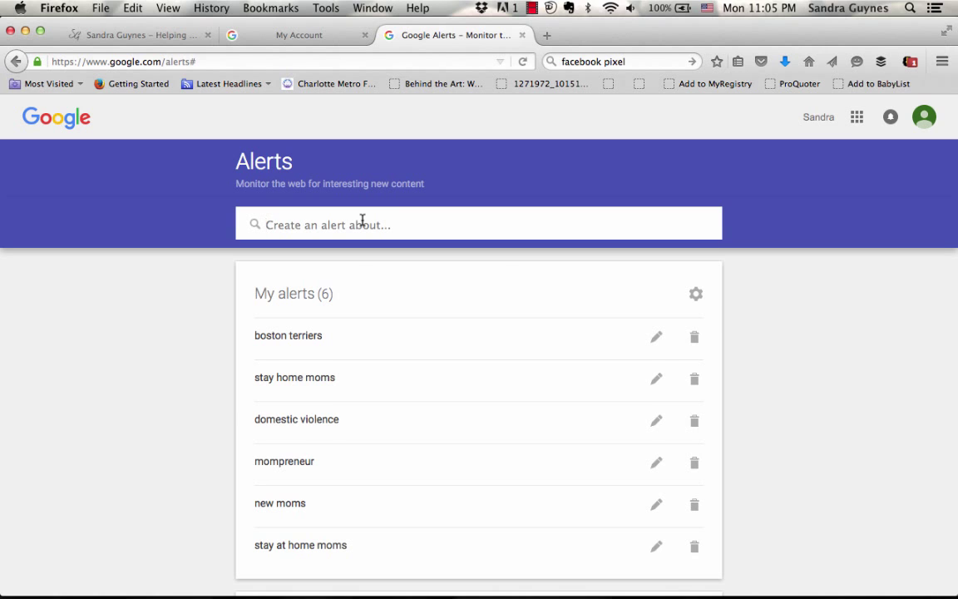
# Step: Enter 'hair trends' as the alert topic, replacing the initial 'hair salons', to preview matching news
pyautogui.write('hair salo')
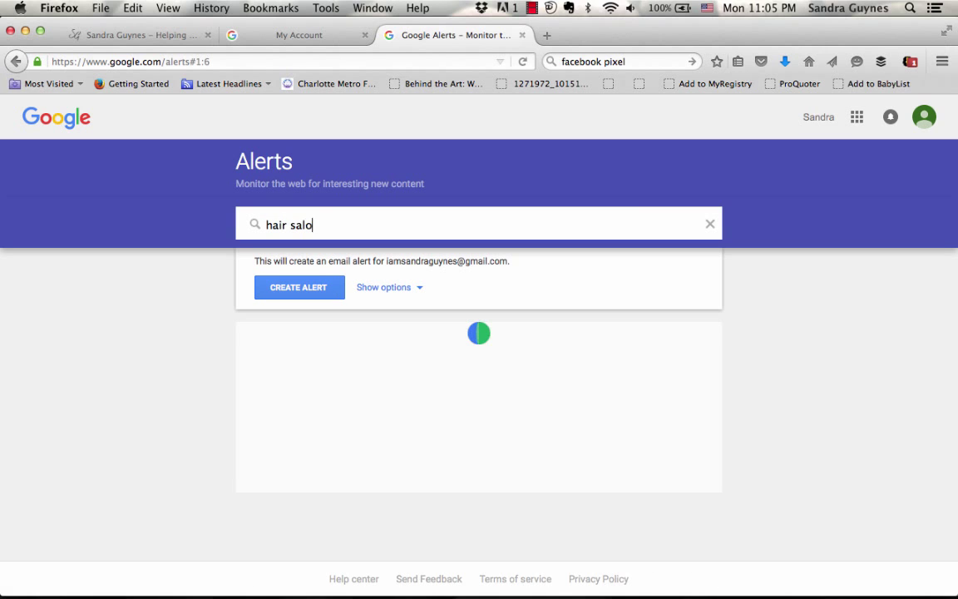
pyautogui.write('ns')
pyautogui.press('BackSpace')
pyautogui.press('BackSpace')
pyautogui.press('BackSpace')
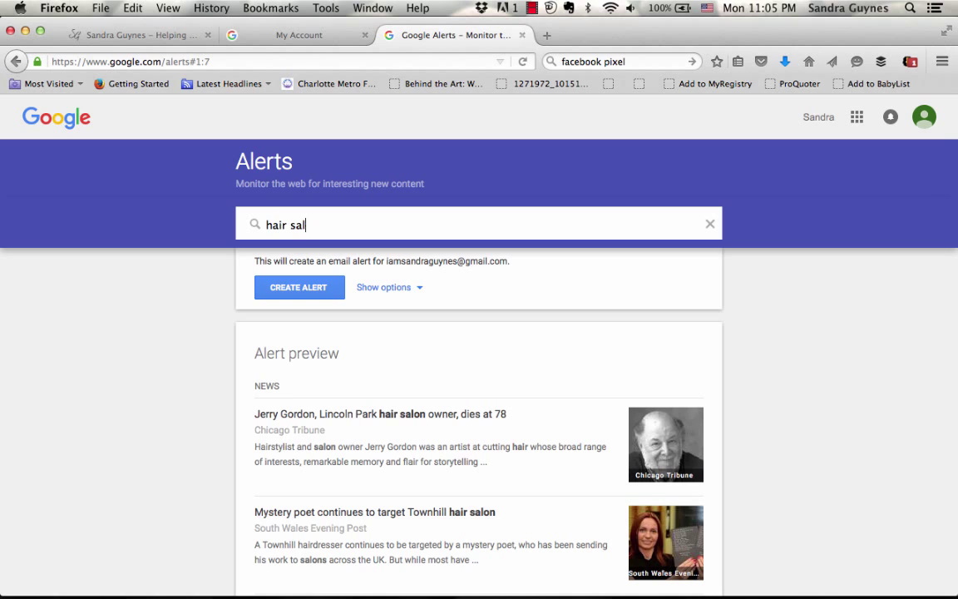
pyautogui.press('BackSpace')
pyautogui.press('BackSpace')
pyautogui.press('BackSpace')
pyautogui.write('trends')
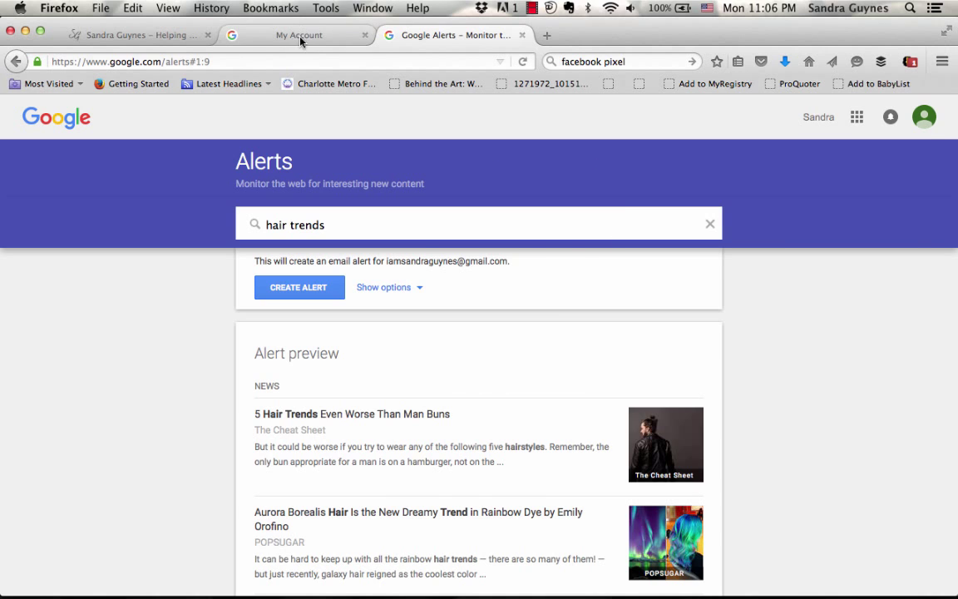
# Step: From the Google account page, open Gmail through the Google apps grid
pyautogui.click(270, 33)
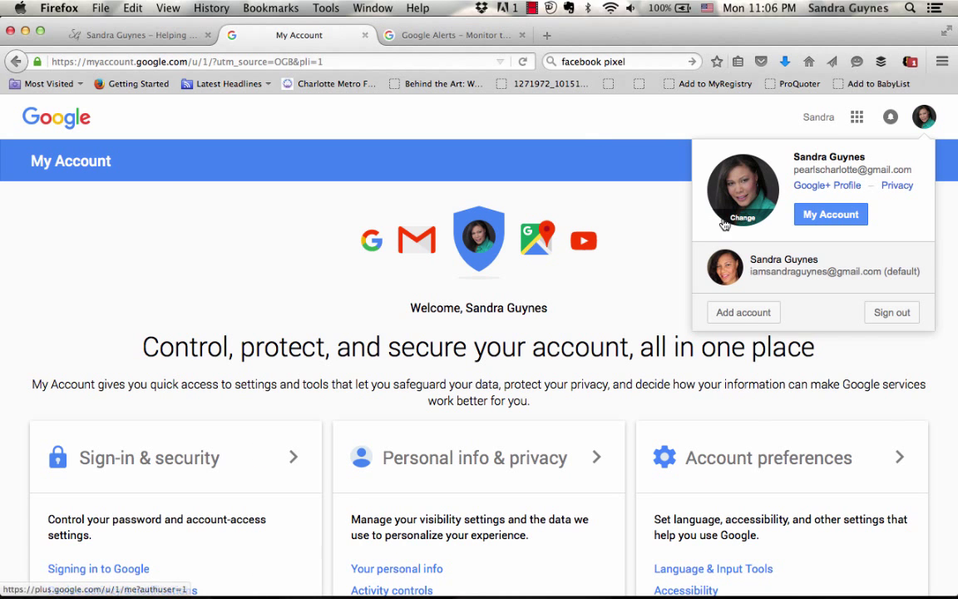
pyautogui.click(858, 122)
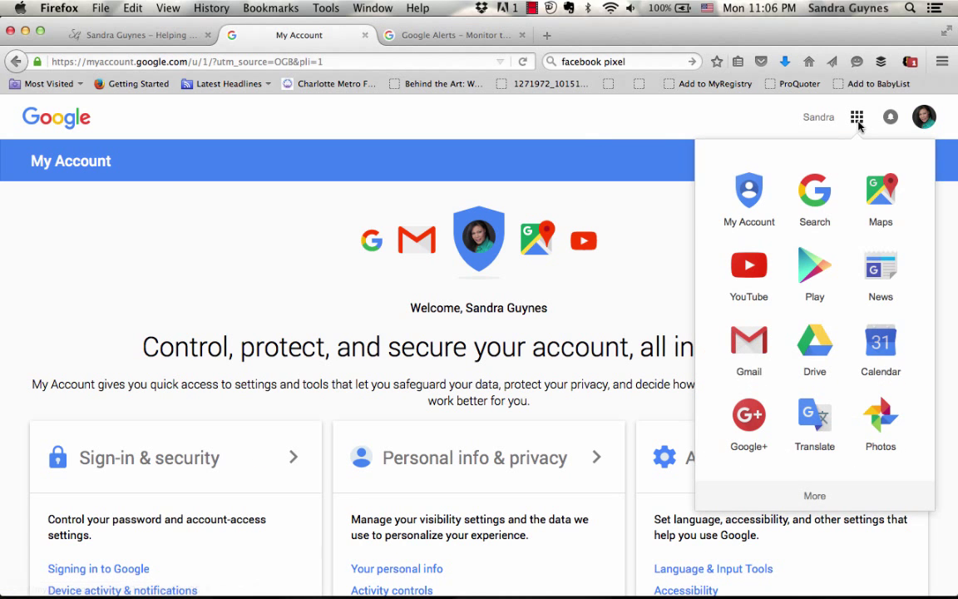
pyautogui.click(745, 308)
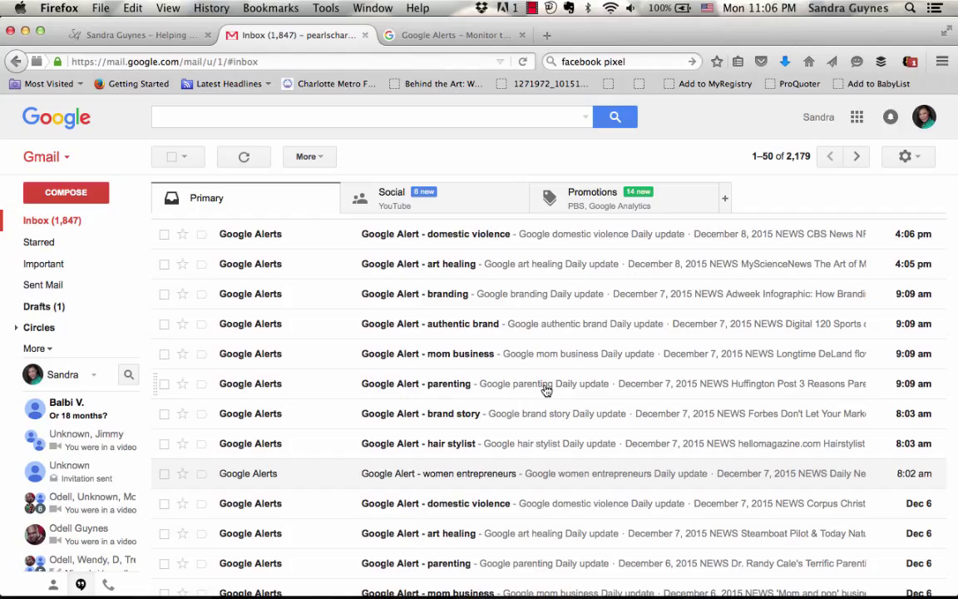
# Step: Scroll through the inbox's Google Alert daily updates from December 5–8, 2015, then return to the top
pyautogui.scroll(1, 546, 390)
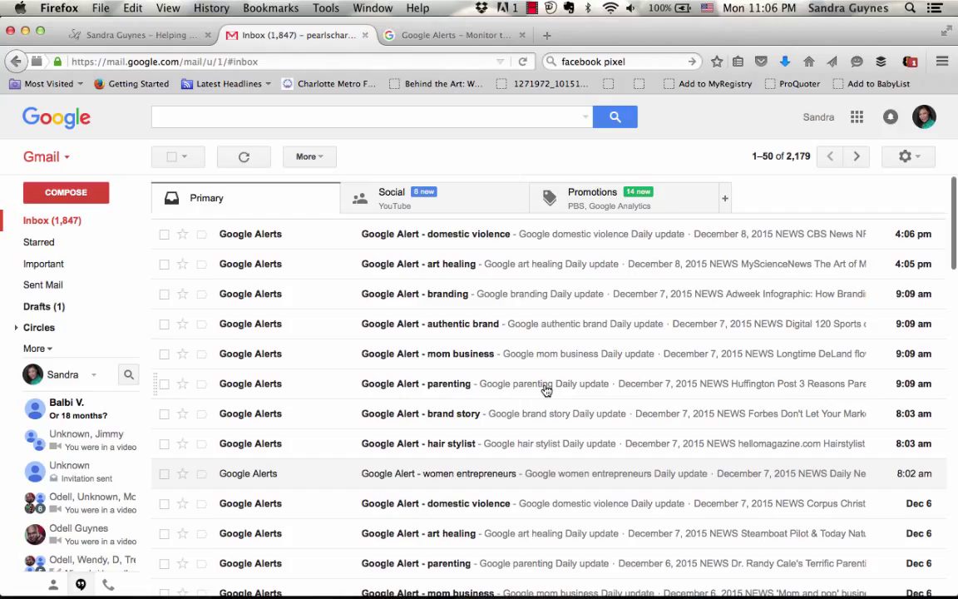
pyautogui.scroll(-1, 547, 390)
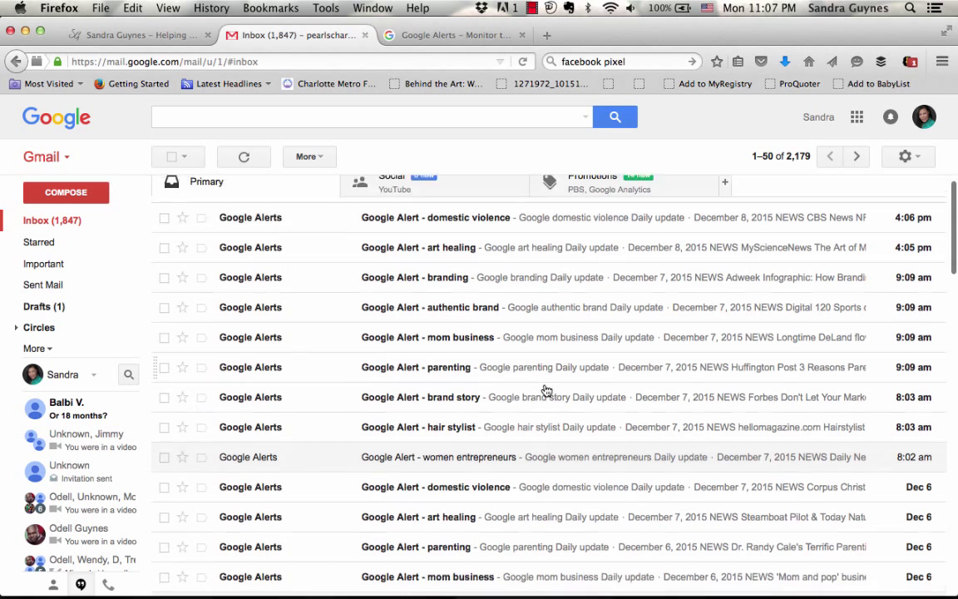
pyautogui.scroll(-1, 546, 390)
pyautogui.scroll(2, 546, 390)
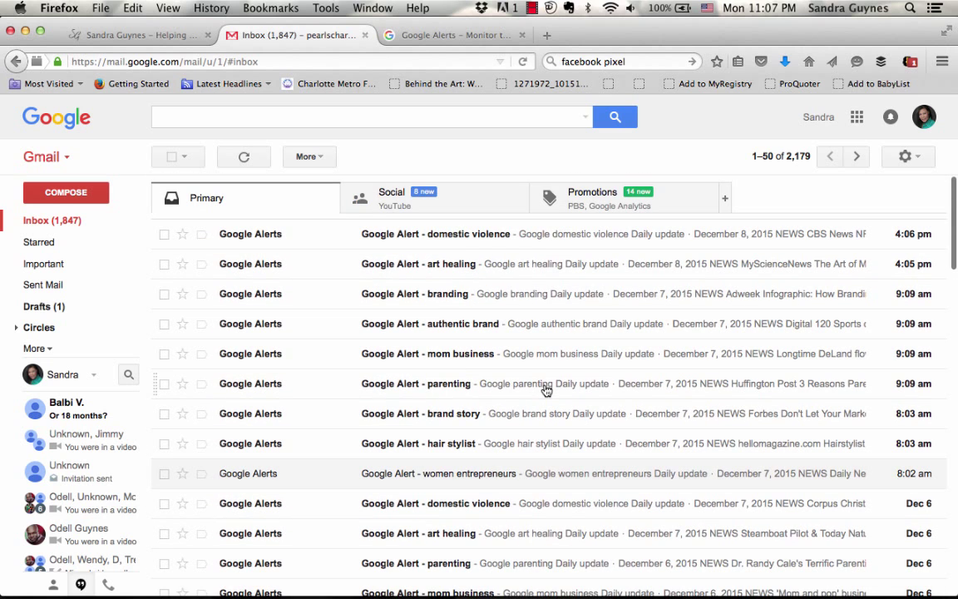
pyautogui.scroll(-4, 547, 390)
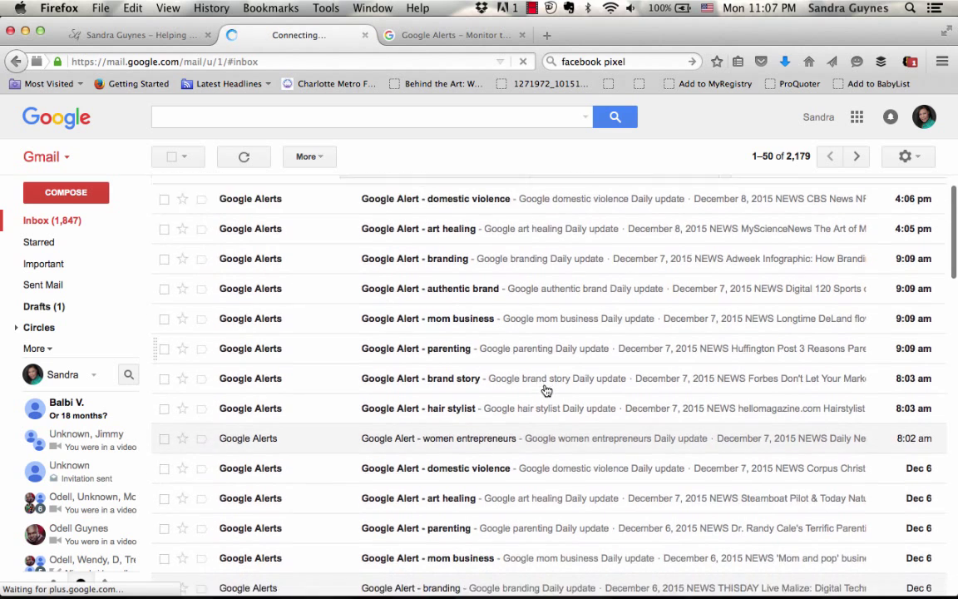
pyautogui.scroll(-3, 547, 390)
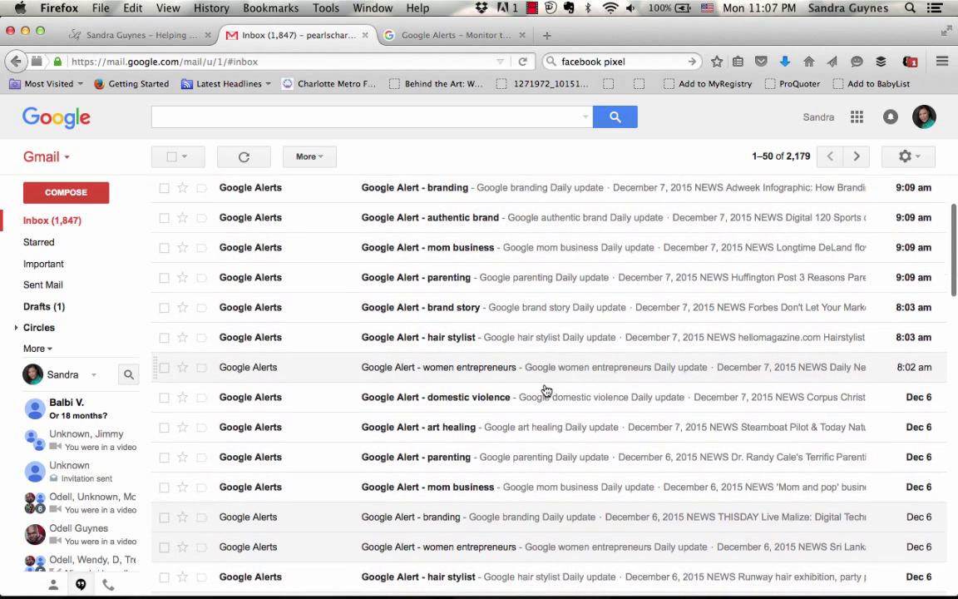
pyautogui.scroll(-2, 547, 391)
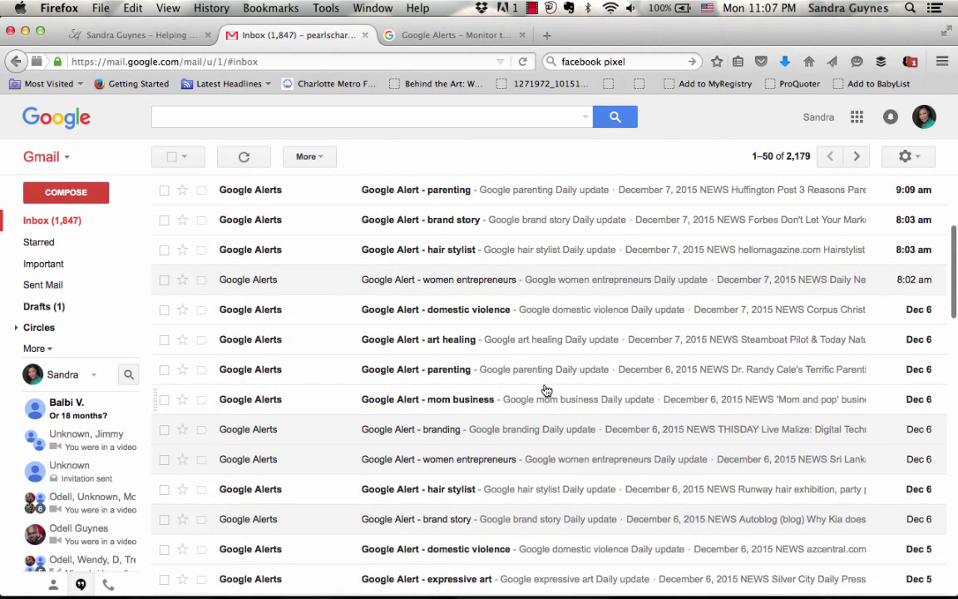
pyautogui.scroll(-8, 547, 390)
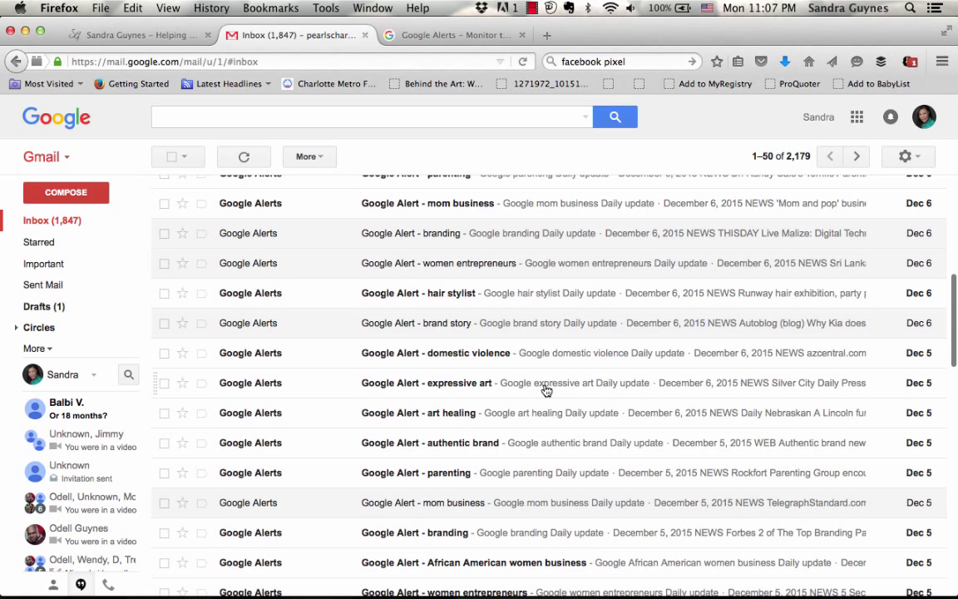
pyautogui.scroll(15, 547, 390)
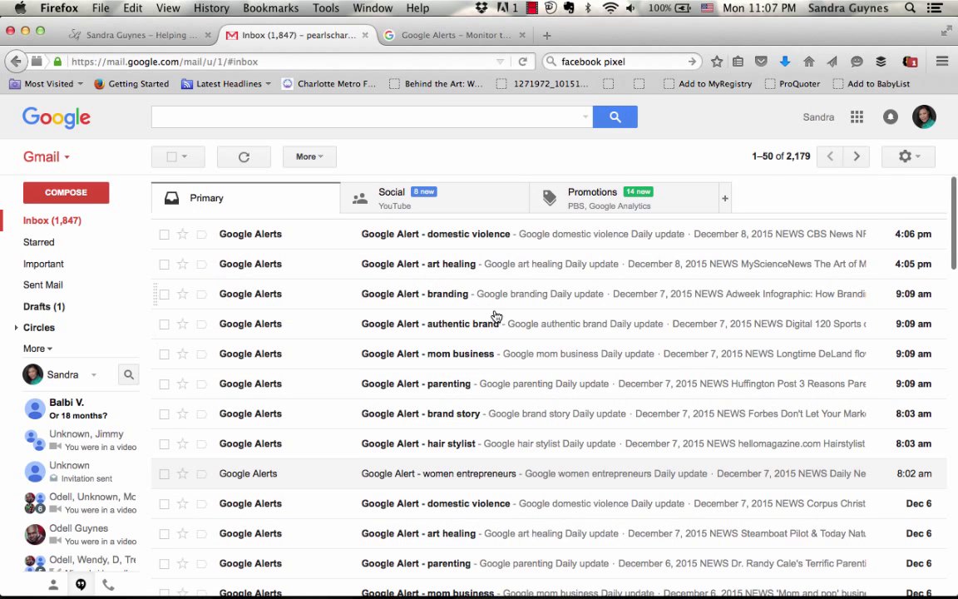
# Step: Read through the 'mom business' alert email, then go back to the inbox
pyautogui.click(468, 358)
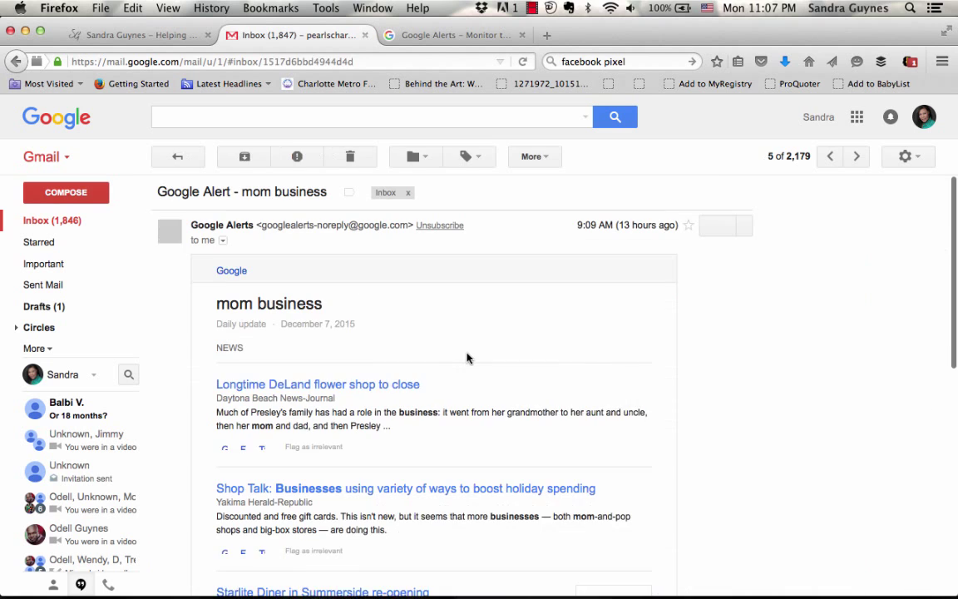
pyautogui.scroll(-3, 467, 358)
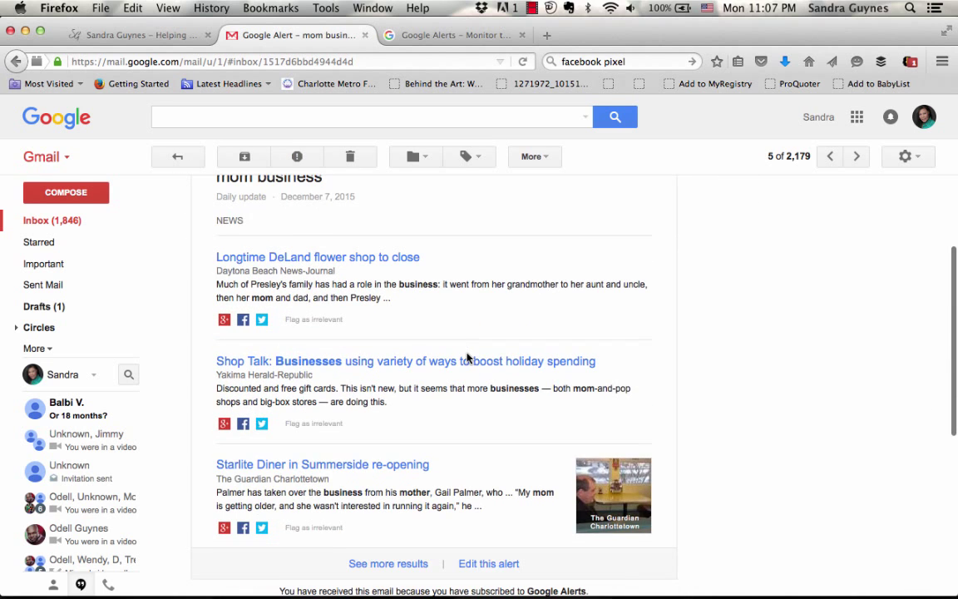
pyautogui.scroll(-3, 467, 357)
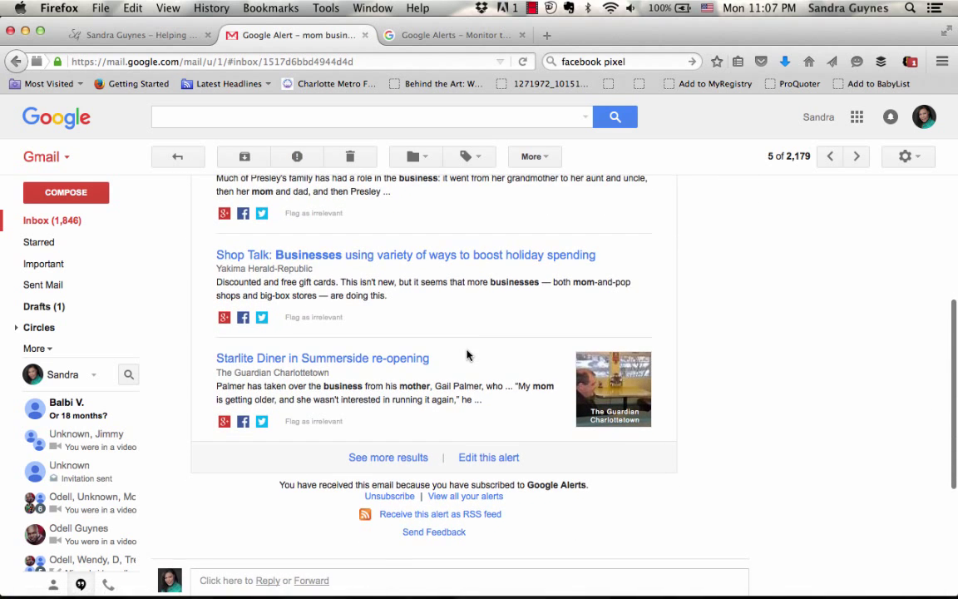
pyautogui.scroll(7, 466, 349)
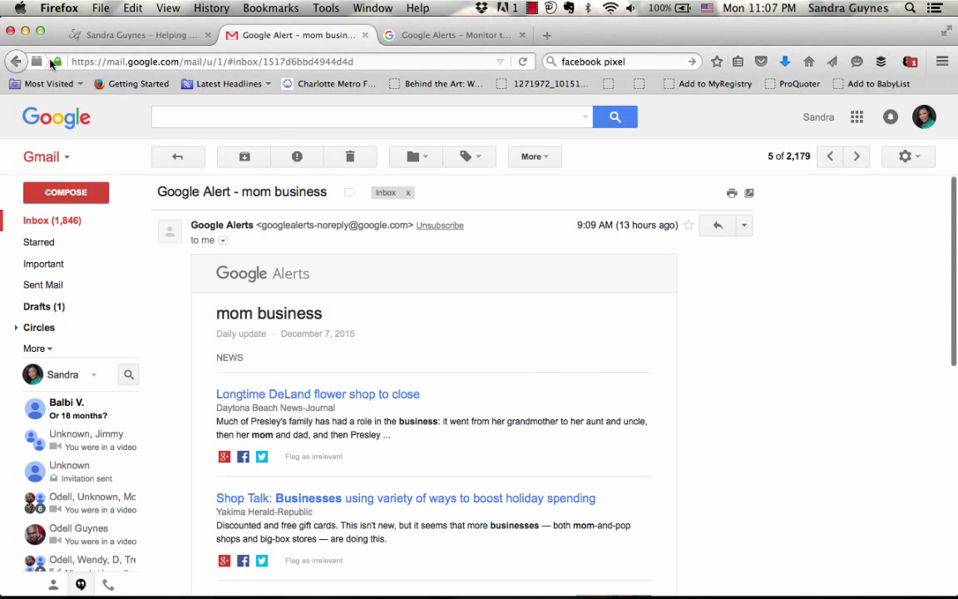
pyautogui.click(16, 61)
# Step: Open the December 7 'women entrepreneurs' alert and scroll through its news stories
pyautogui.scroll(-3, 496, 386)
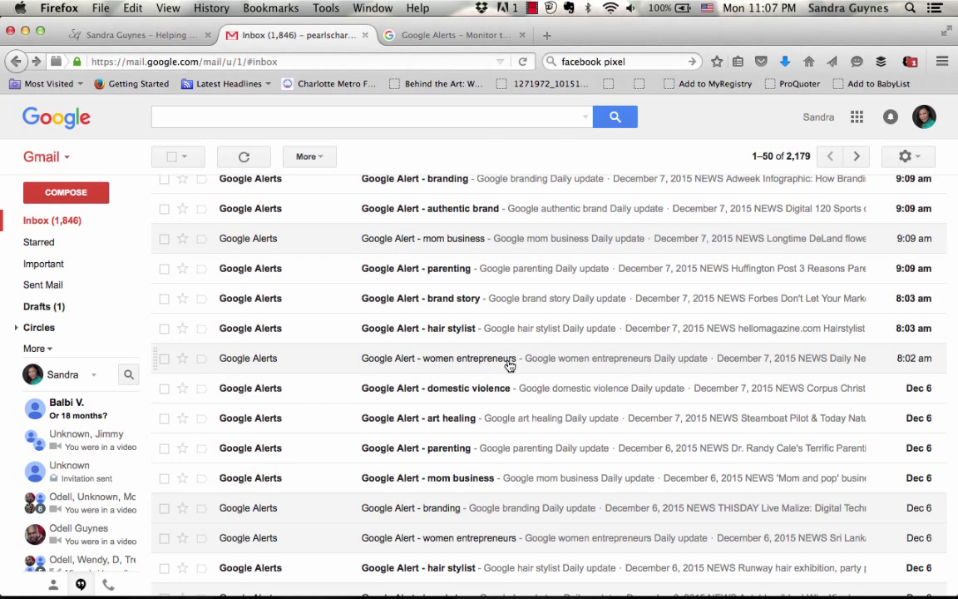
pyautogui.click(509, 362)
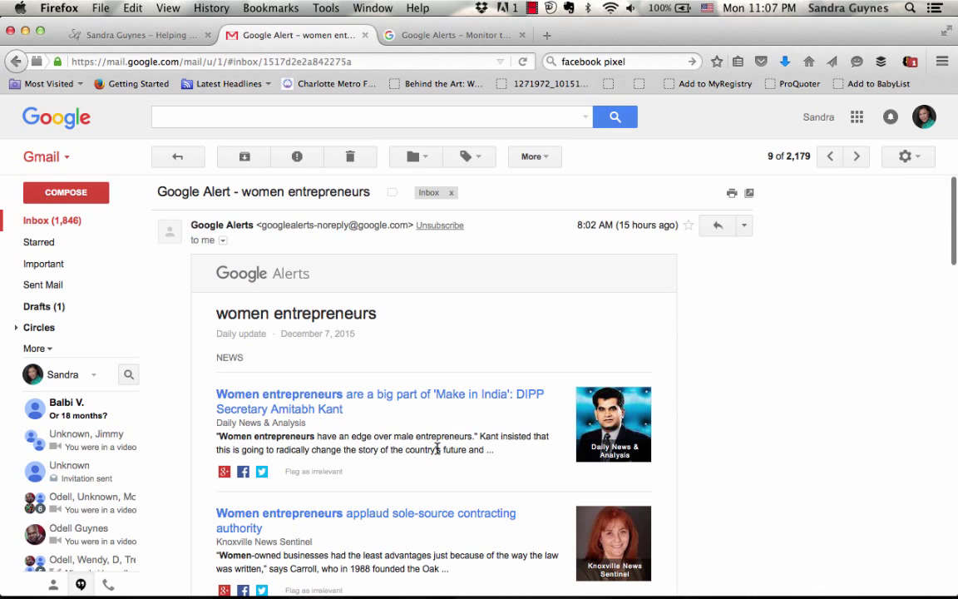
pyautogui.scroll(-2, 438, 448)
pyautogui.scroll(-3, 438, 449)
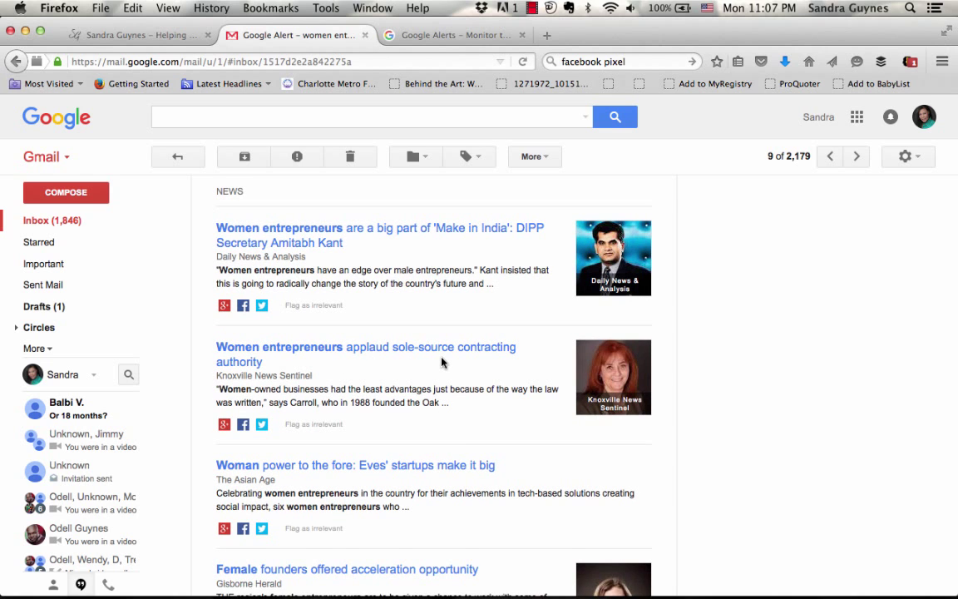
pyautogui.scroll(-3, 442, 363)
pyautogui.scroll(-4, 453, 383)
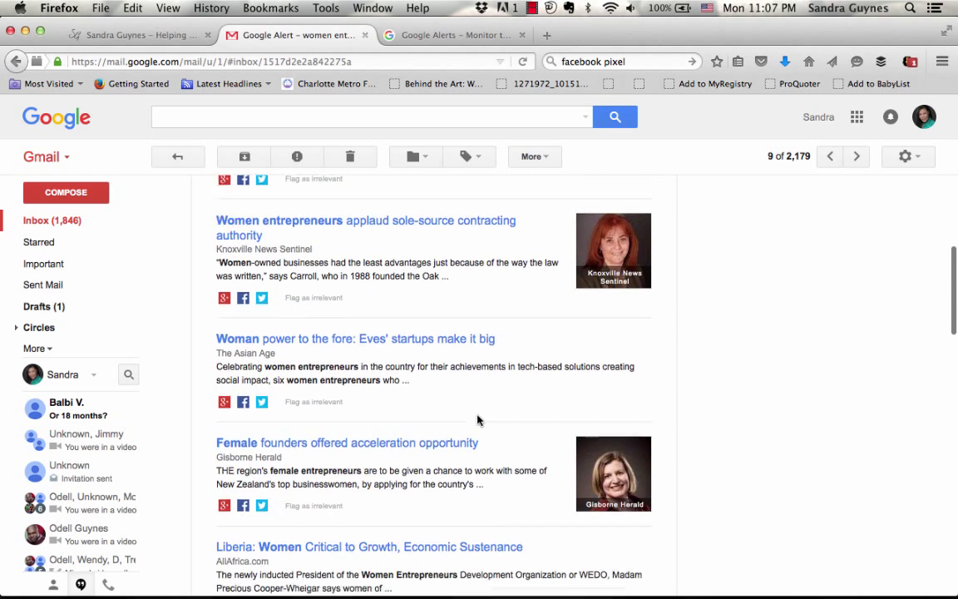
pyautogui.scroll(-7, 479, 422)
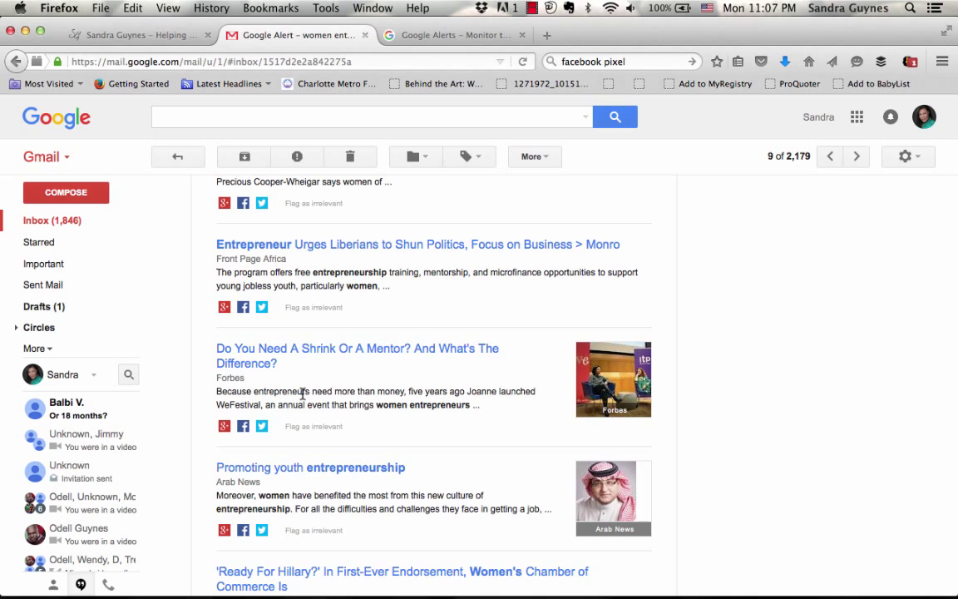
pyautogui.scroll(-1, 302, 394)
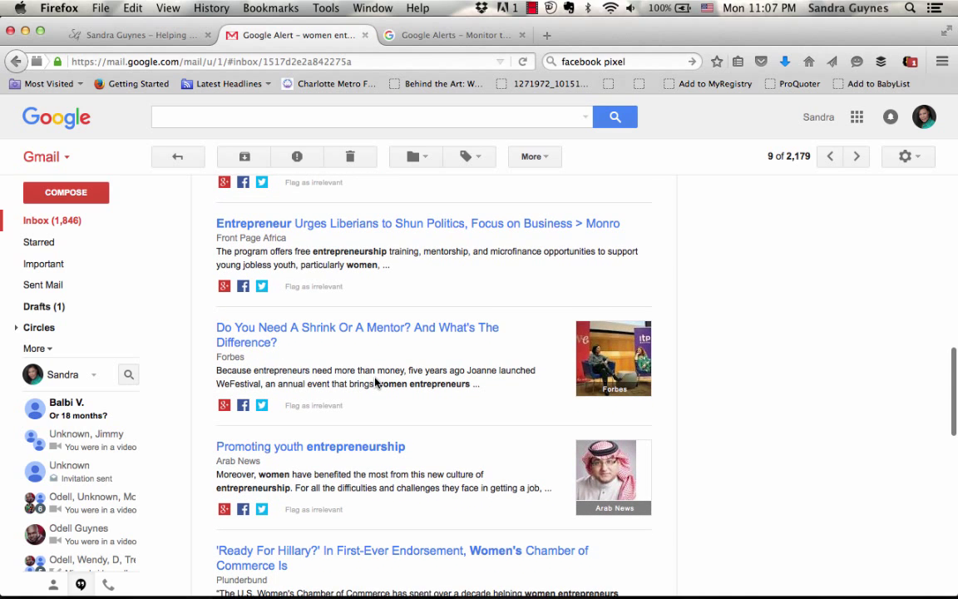
pyautogui.scroll(-1, 376, 383)
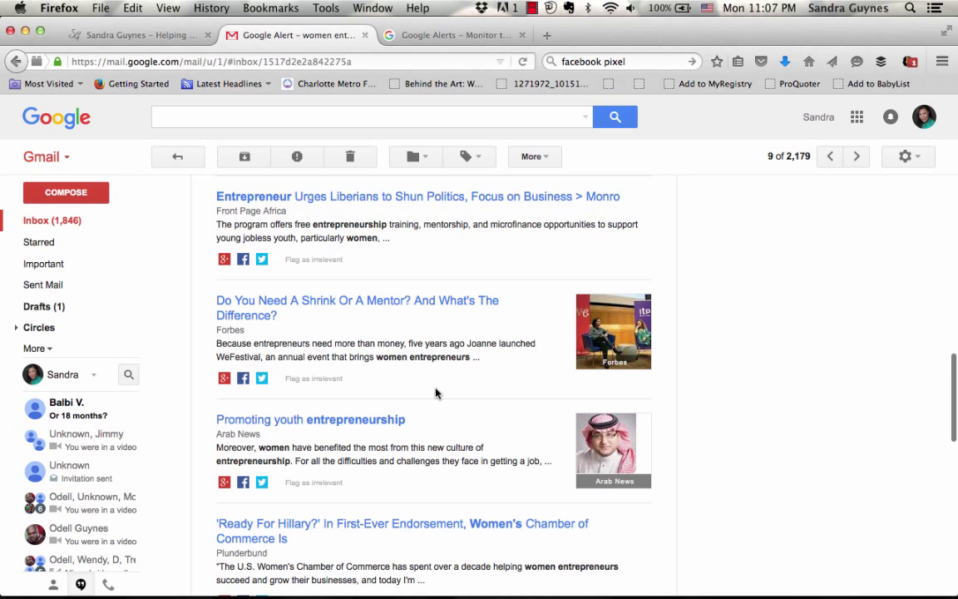
pyautogui.scroll(-3, 437, 393)
pyautogui.scroll(-5, 443, 402)
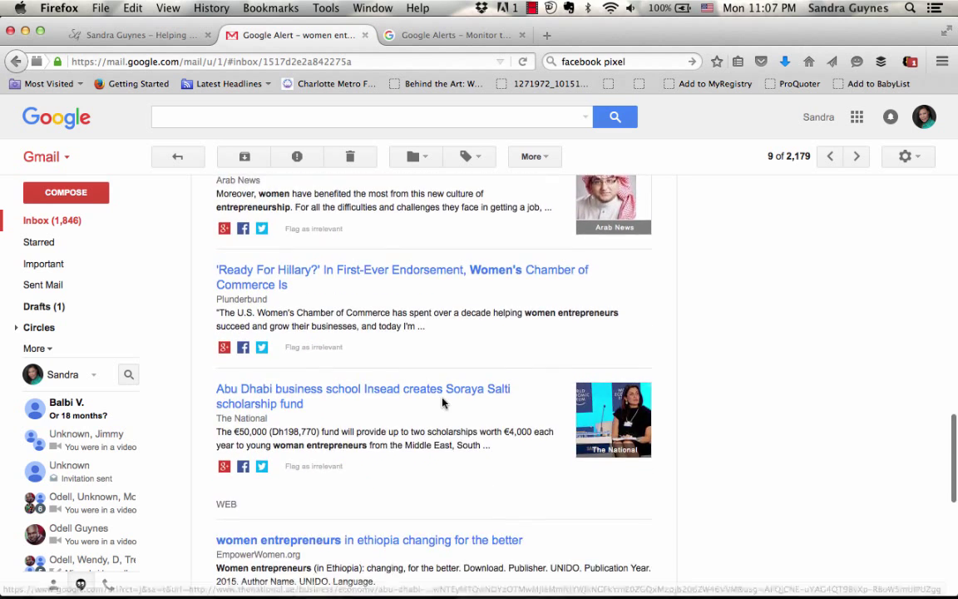
pyautogui.scroll(-2, 442, 402)
pyautogui.scroll(-5, 442, 402)
pyautogui.scroll(10, 442, 403)
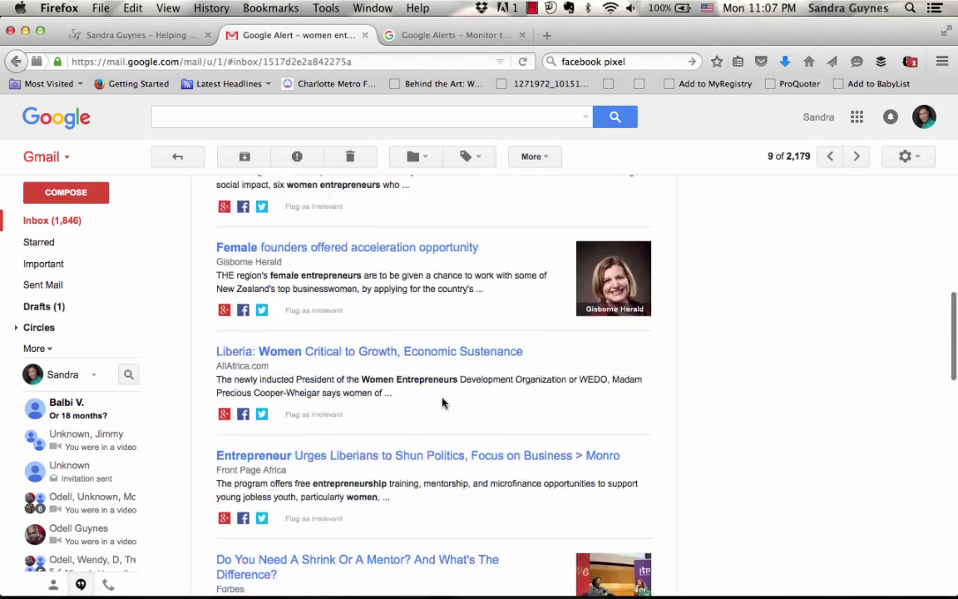
pyautogui.scroll(7, 443, 403)
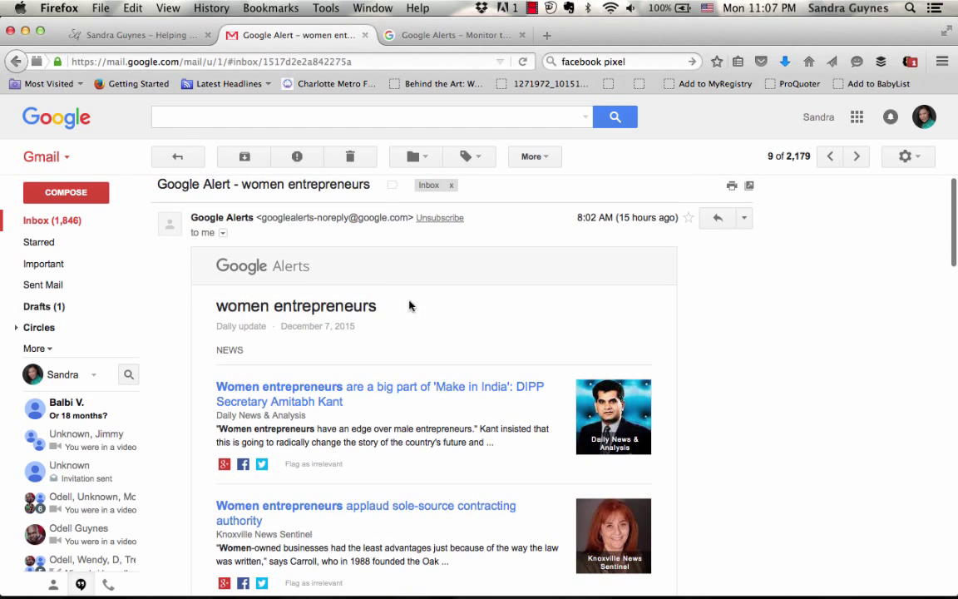
# Step: Back in the inbox, open the 'brand story' alert email and scroll to its Forbes article
pyautogui.click(178, 158)
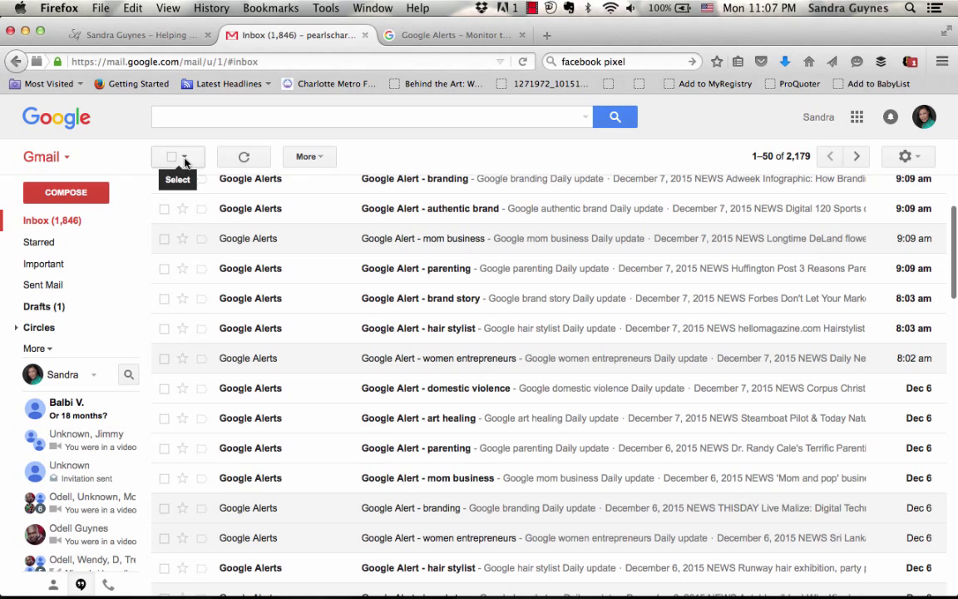
pyautogui.scroll(-2, 413, 371)
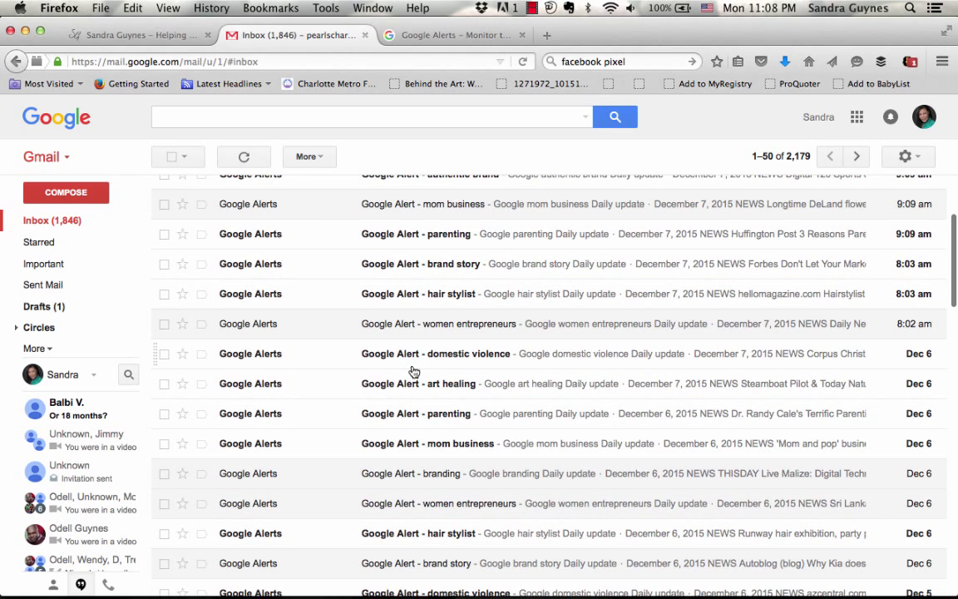
pyautogui.scroll(2, 413, 369)
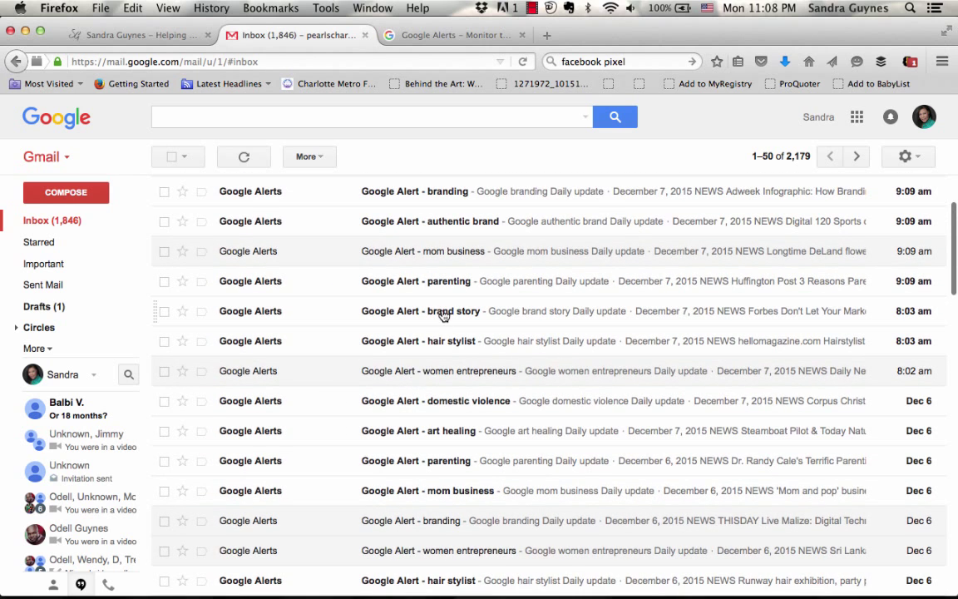
pyautogui.click(443, 314)
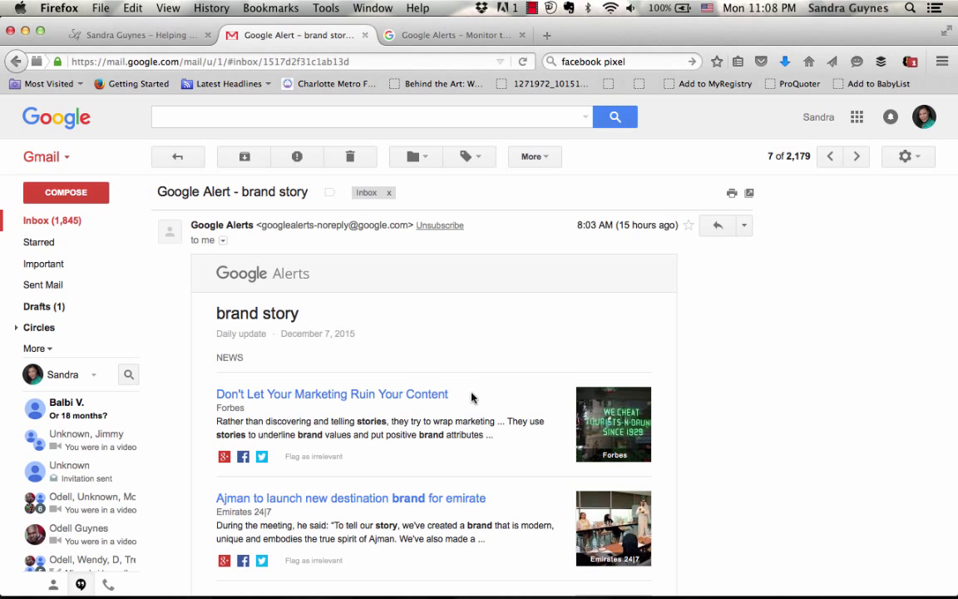
pyautogui.scroll(-2, 472, 399)
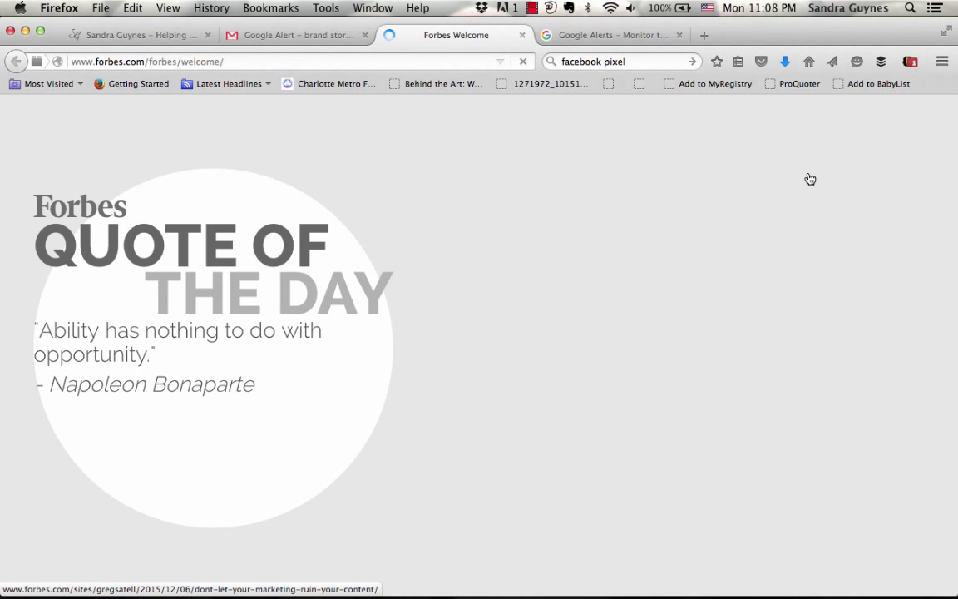
pyautogui.click(810, 178)
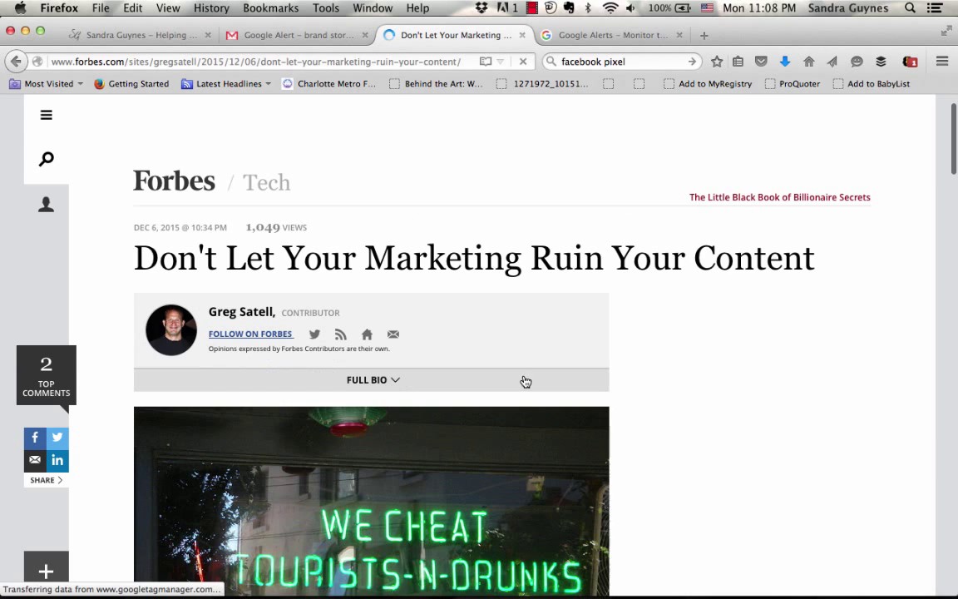
pyautogui.scroll(-5, 526, 381)
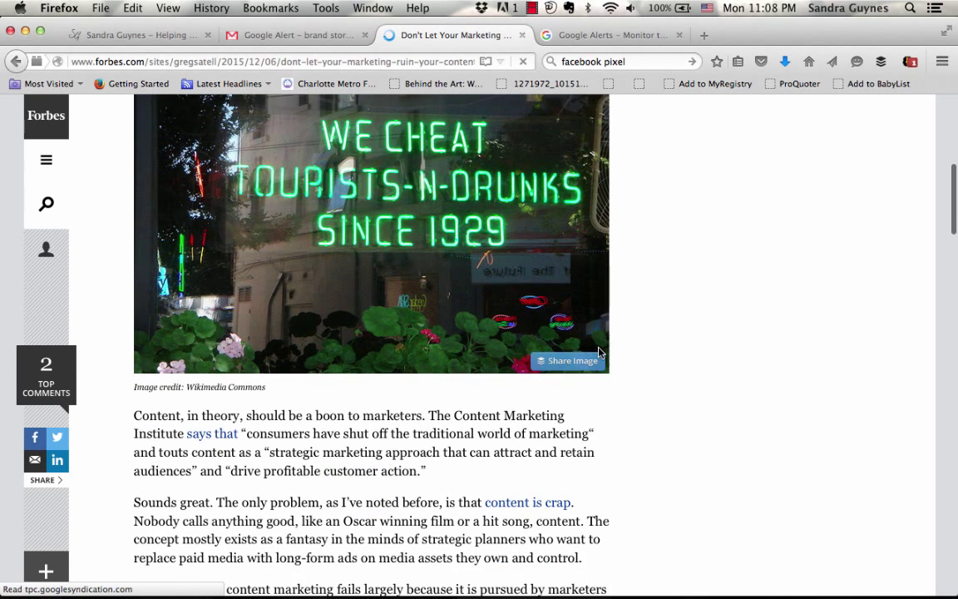
pyautogui.scroll(-1, 599, 353)
pyautogui.scroll(-3, 358, 366)
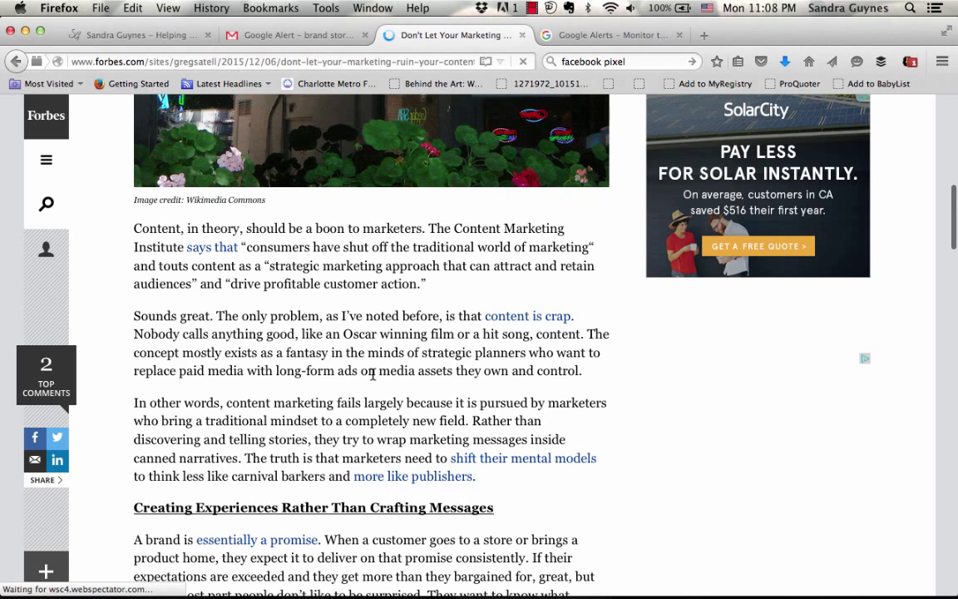
pyautogui.scroll(-2, 373, 374)
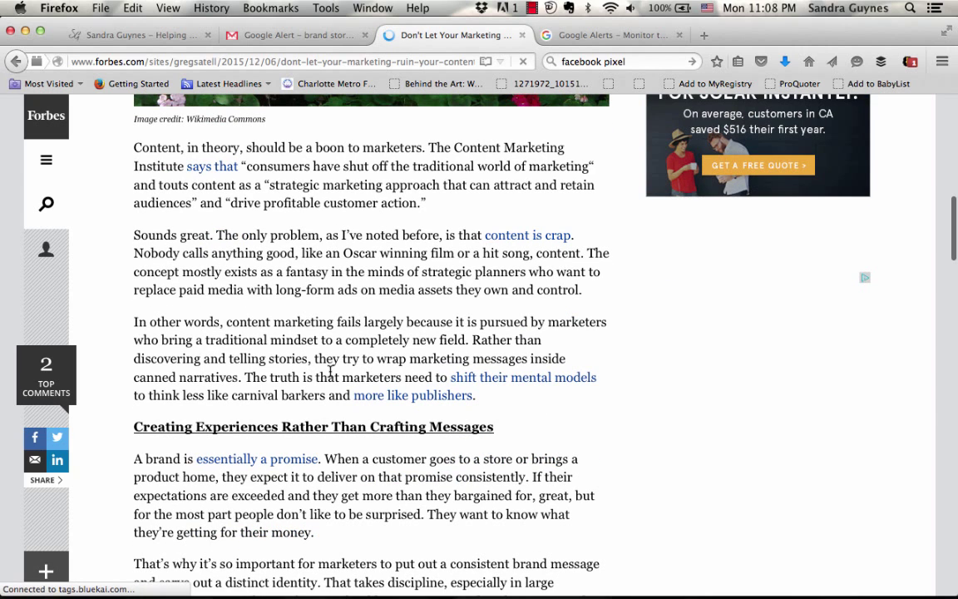
pyautogui.scroll(-2, 330, 371)
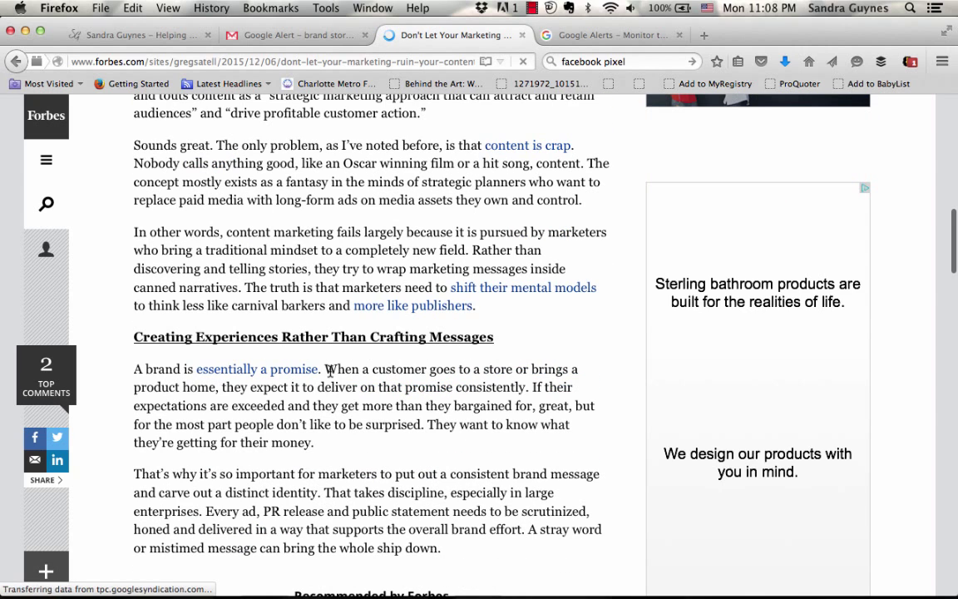
pyautogui.scroll(-2, 329, 371)
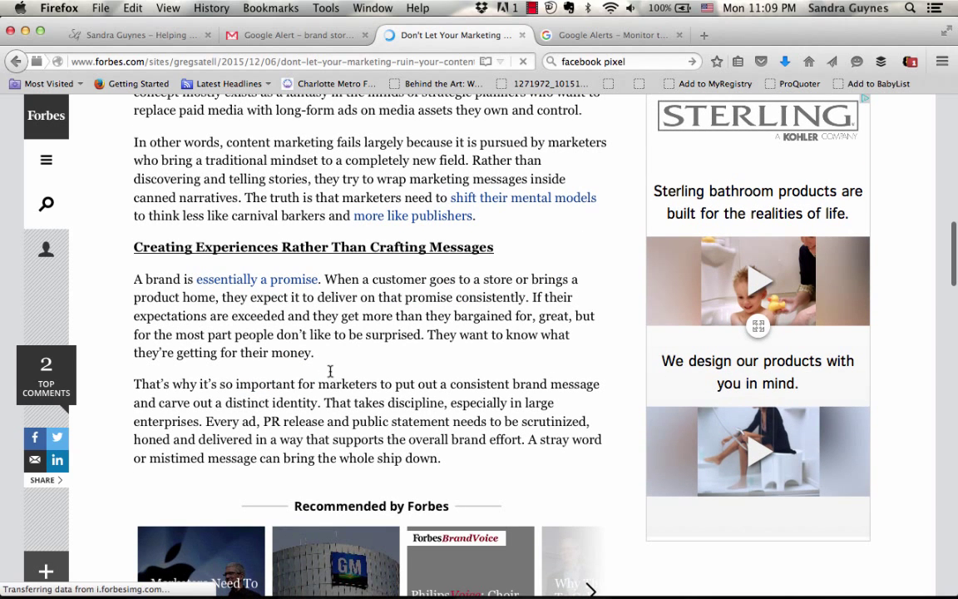
pyautogui.scroll(6, 330, 374)
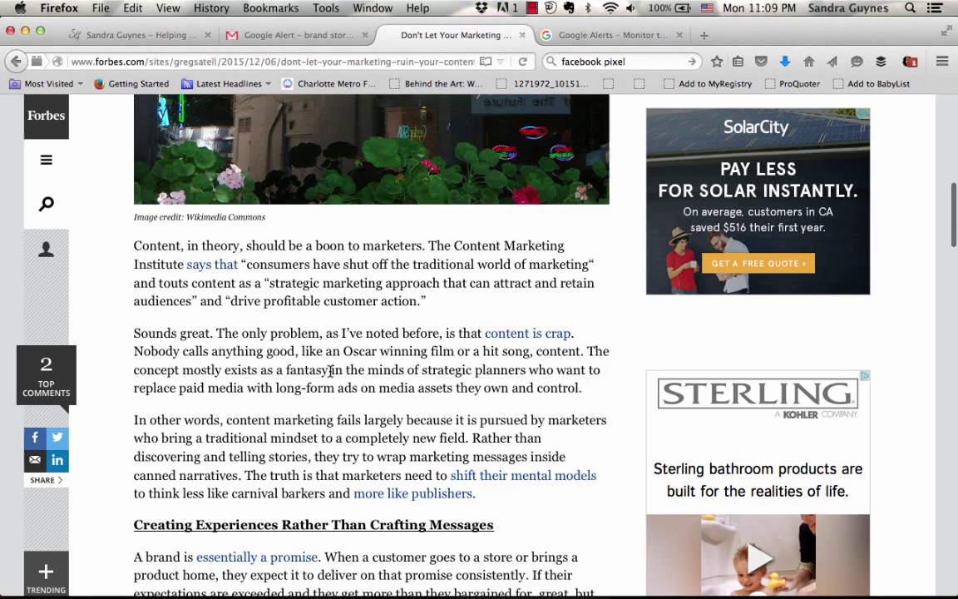
pyautogui.scroll(5, 330, 371)
pyautogui.scroll(8, 330, 376)
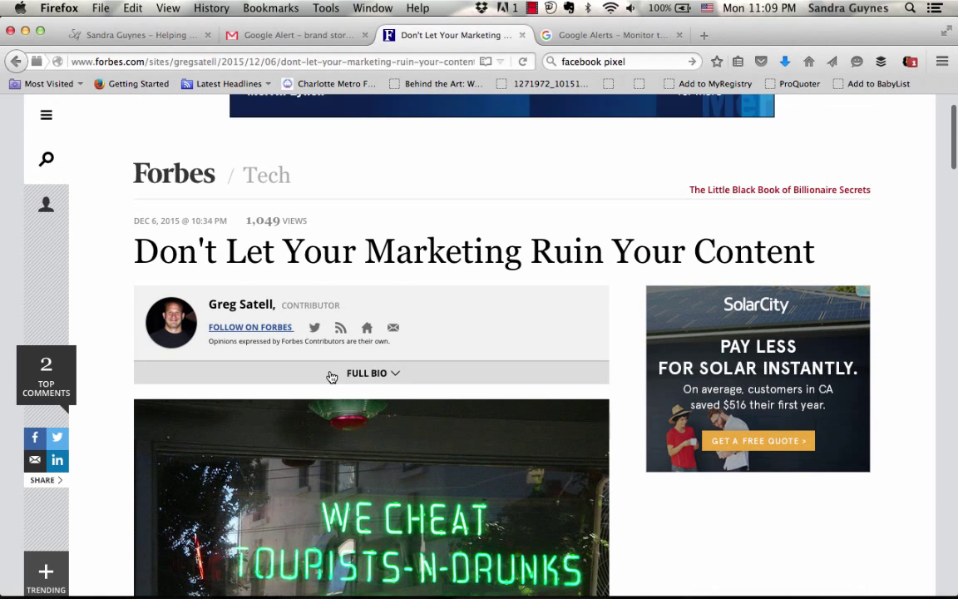
pyautogui.scroll(-4, 330, 376)
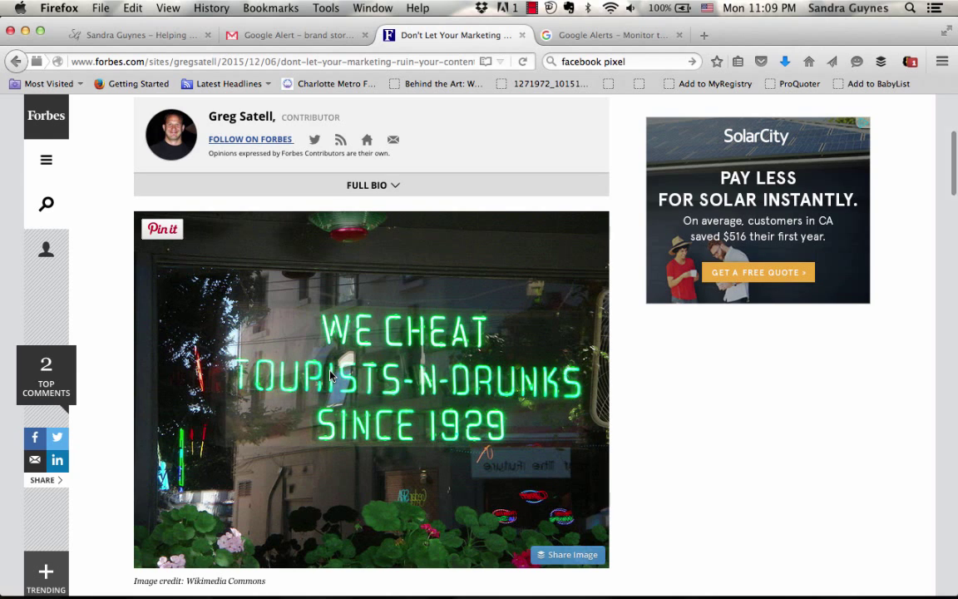
pyautogui.scroll(-4, 330, 376)
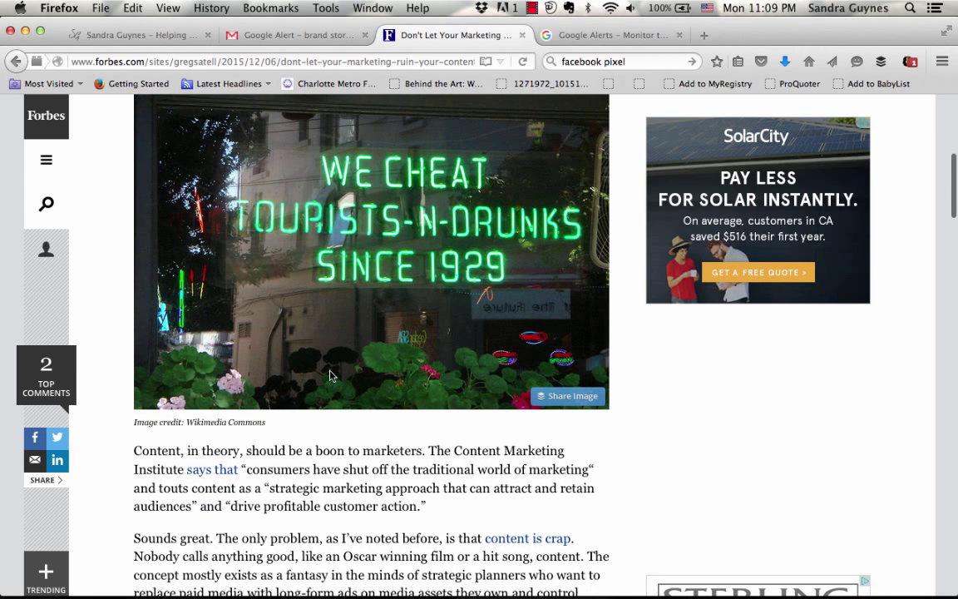
pyautogui.scroll(-3, 330, 376)
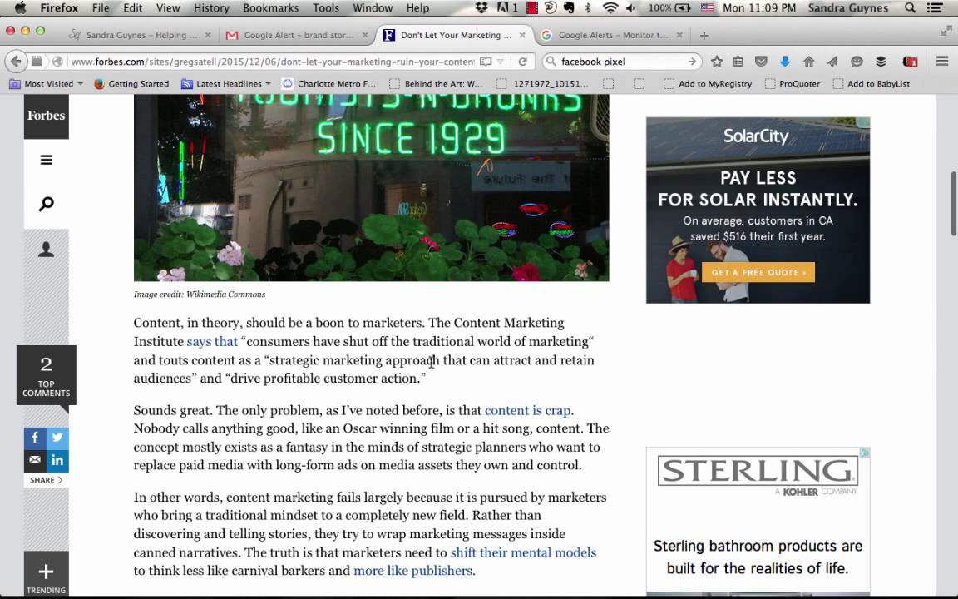
pyautogui.scroll(6, 430, 365)
pyautogui.scroll(6, 431, 366)
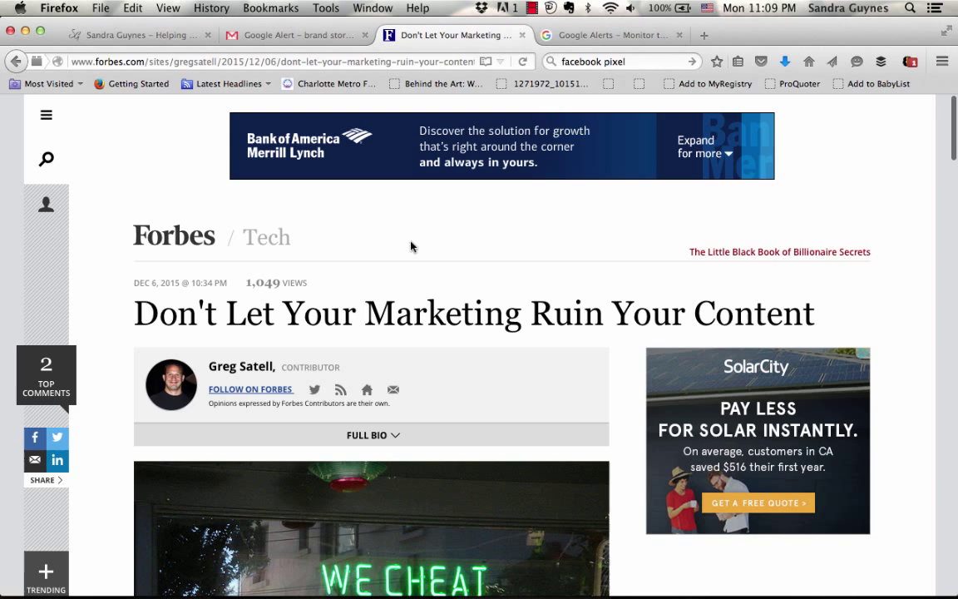
pyautogui.click(367, 390)
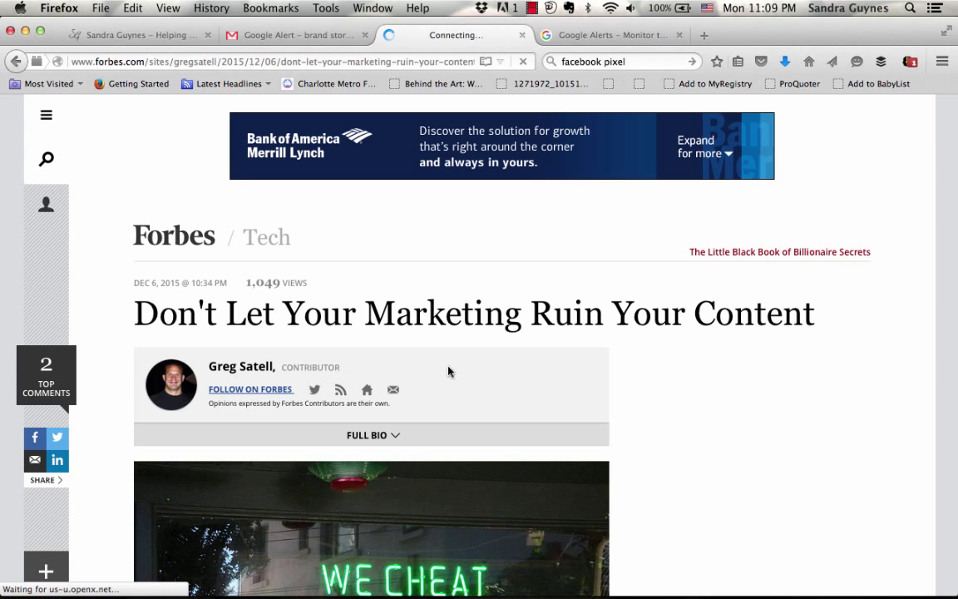
pyautogui.scroll(-5, 449, 371)
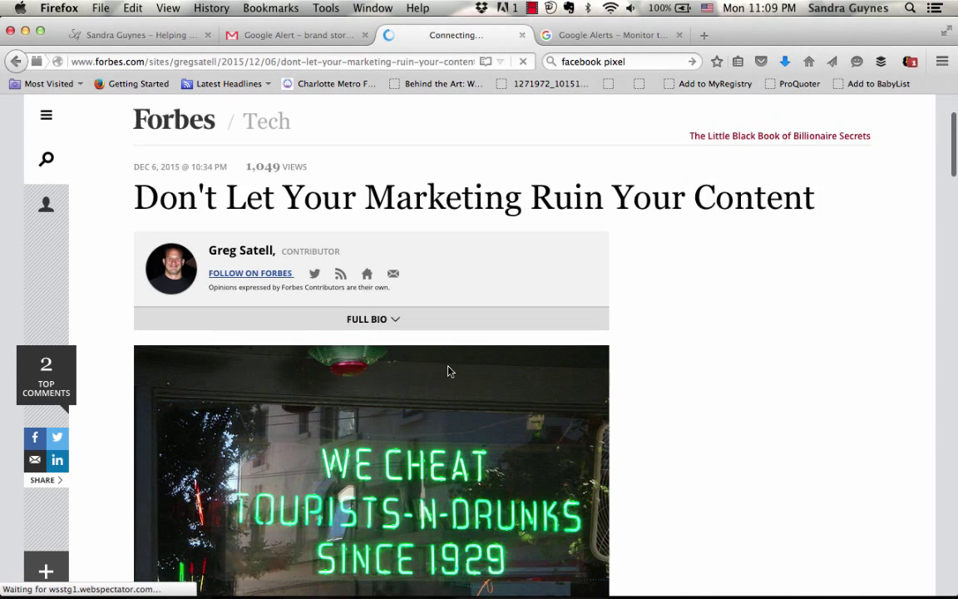
pyautogui.scroll(-10, 448, 372)
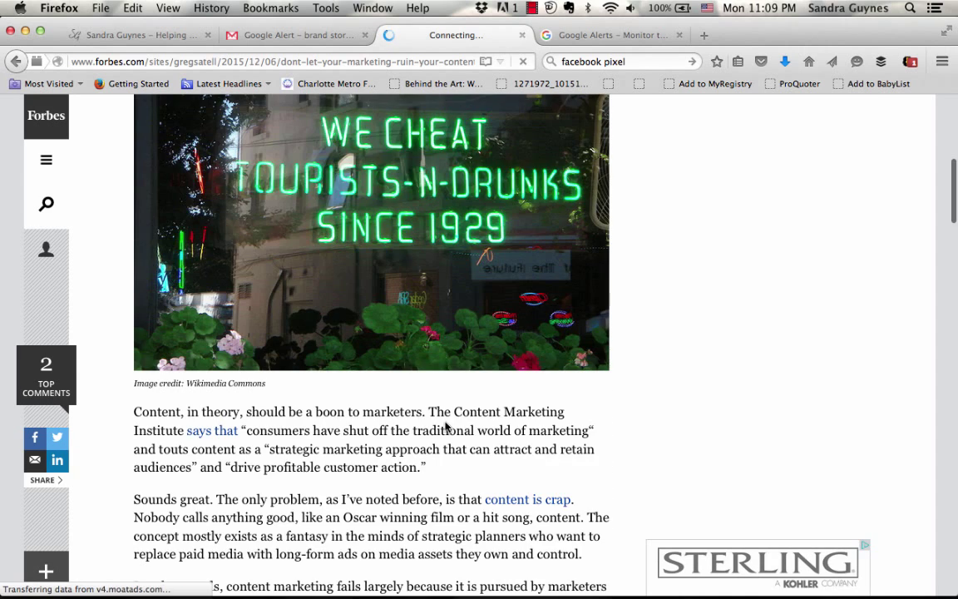
pyautogui.scroll(-14, 445, 428)
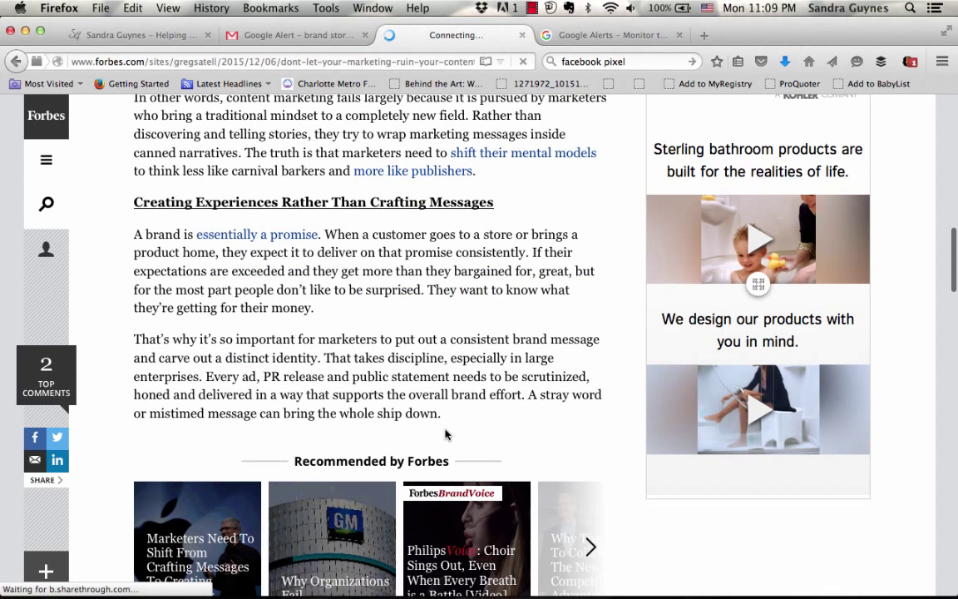
pyautogui.scroll(5, 445, 434)
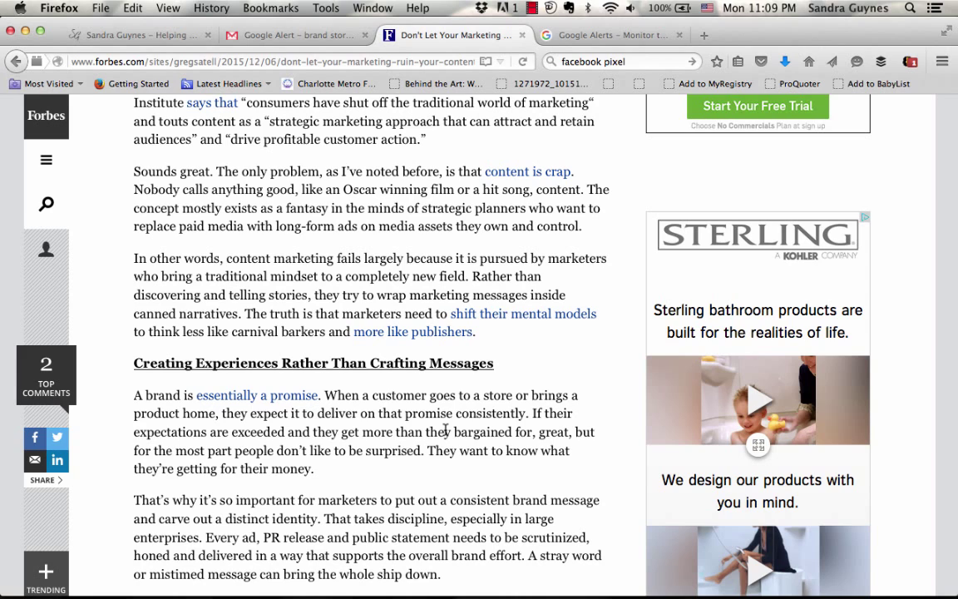
pyautogui.scroll(-1, 445, 431)
pyautogui.scroll(10, 446, 430)
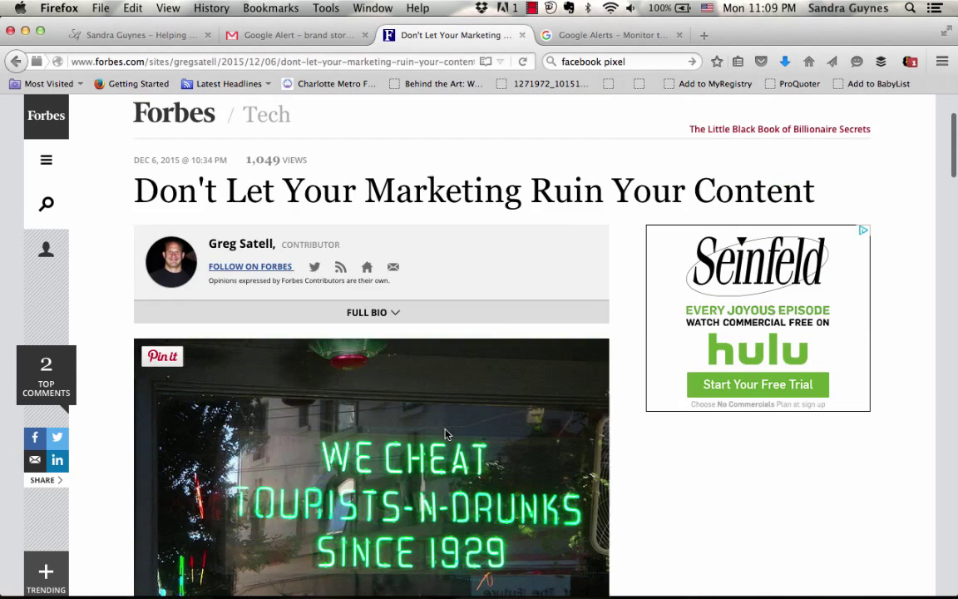
pyautogui.scroll(-5, 445, 432)
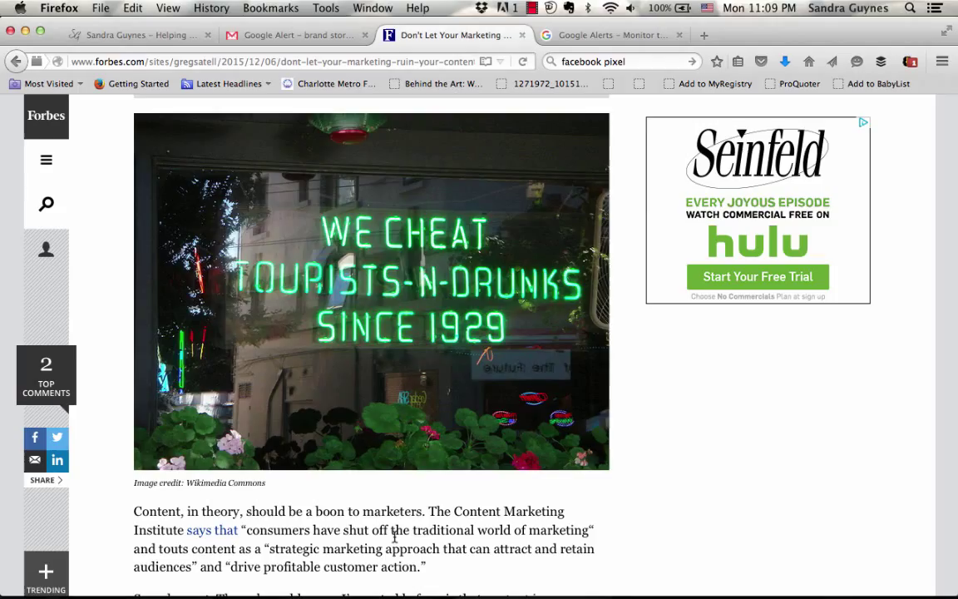
pyautogui.scroll(-10, 395, 537)
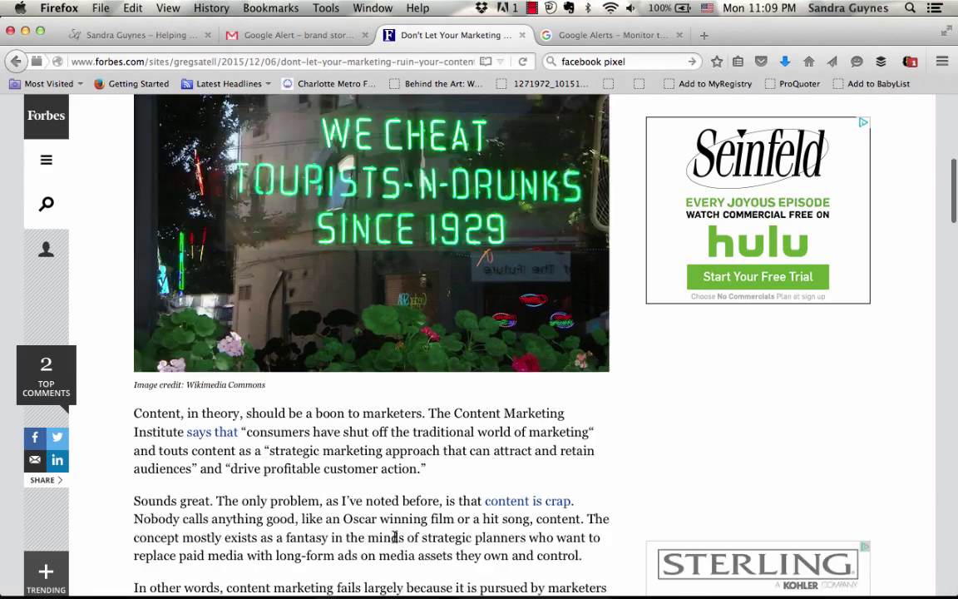
pyautogui.scroll(-6, 395, 538)
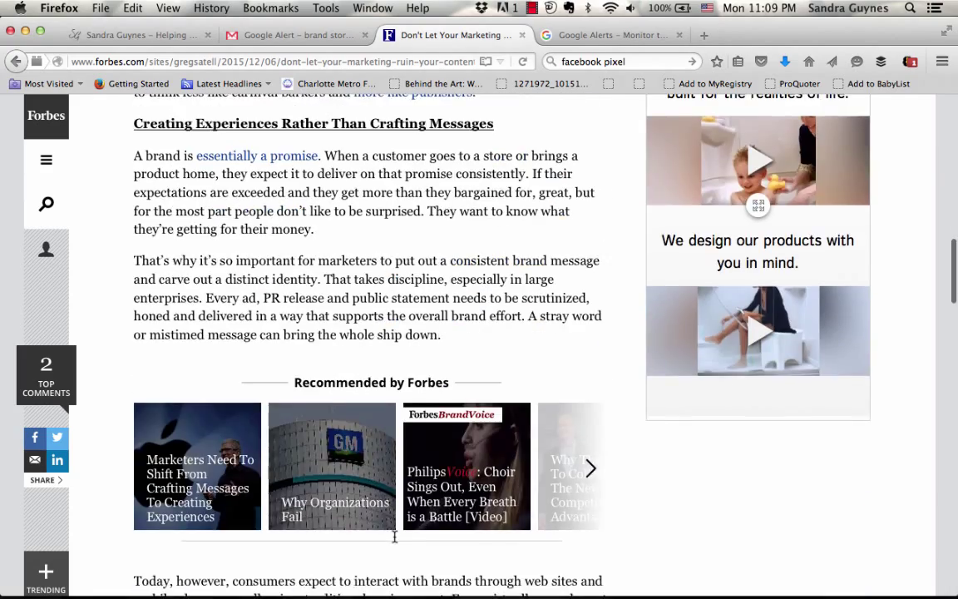
pyautogui.scroll(7, 396, 539)
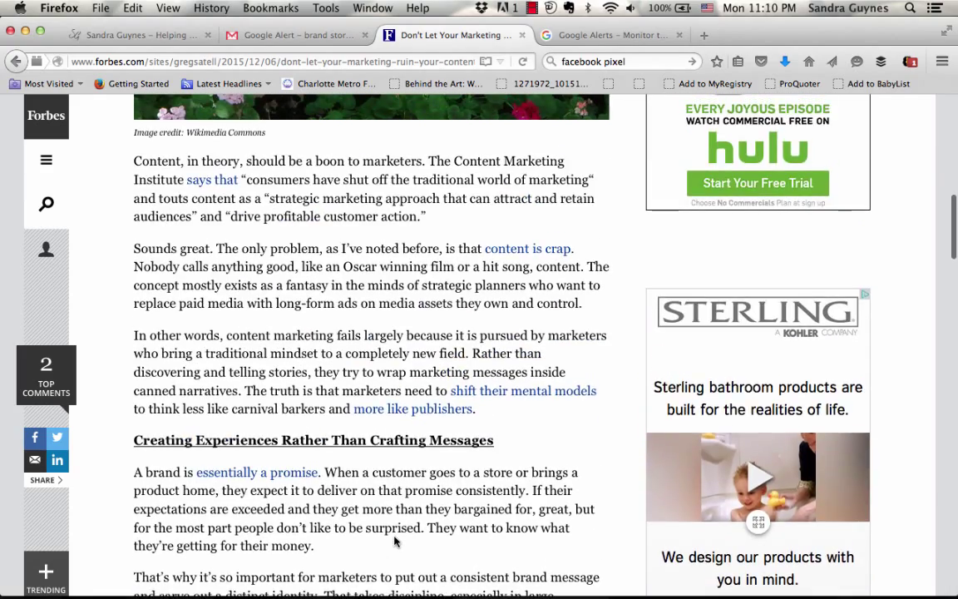
pyautogui.scroll(4, 394, 538)
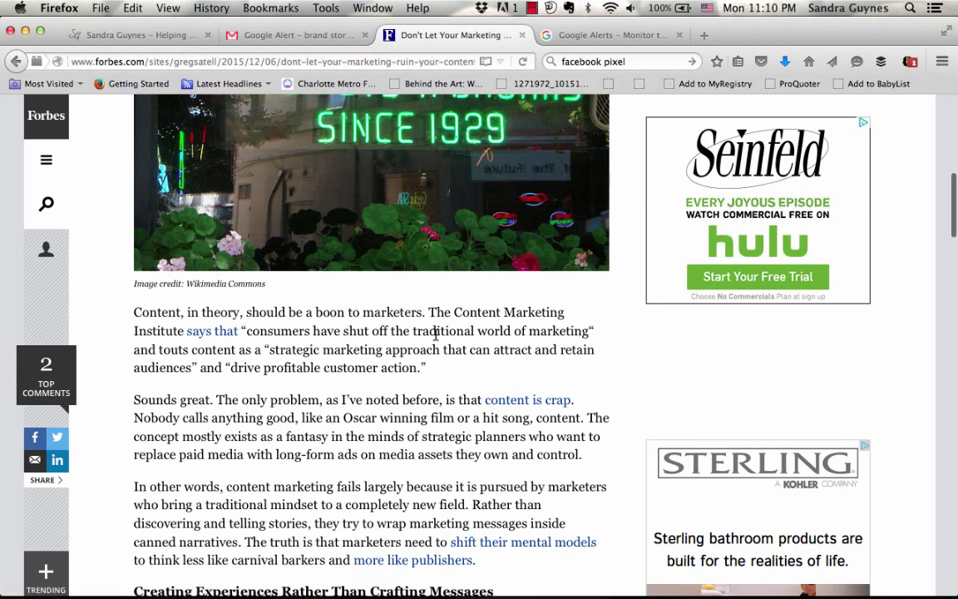